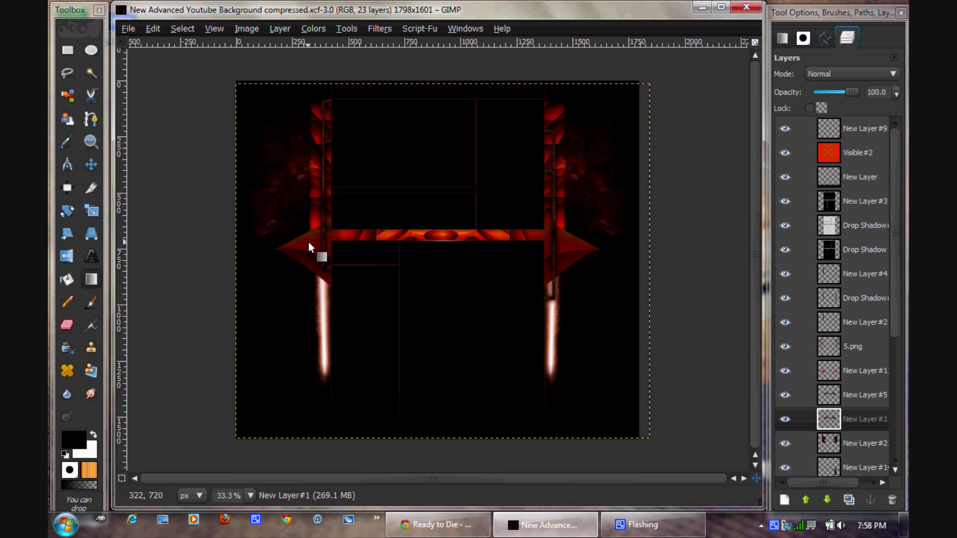
Step: Close the open YouTube background image
left_click(89, 164)
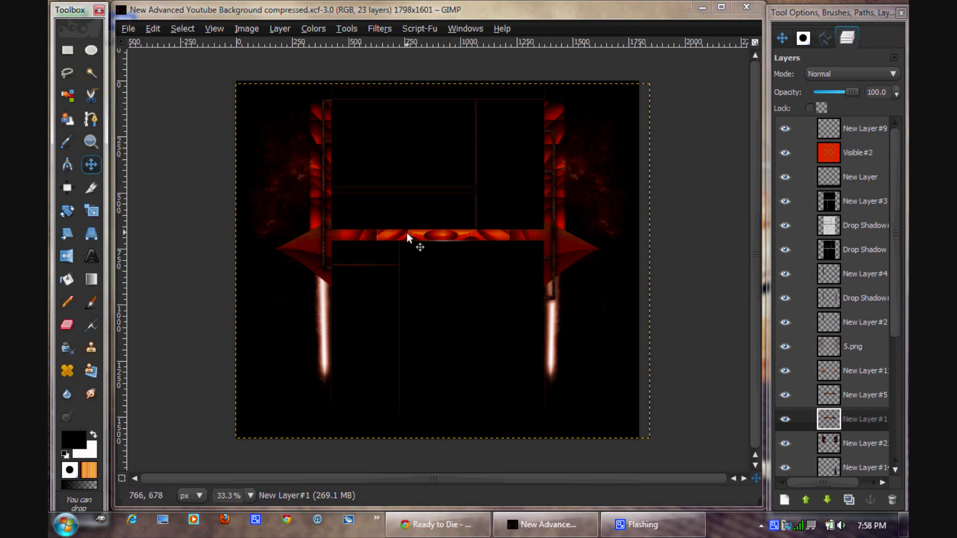
left_click(137, 106)
left_click(120, 22)
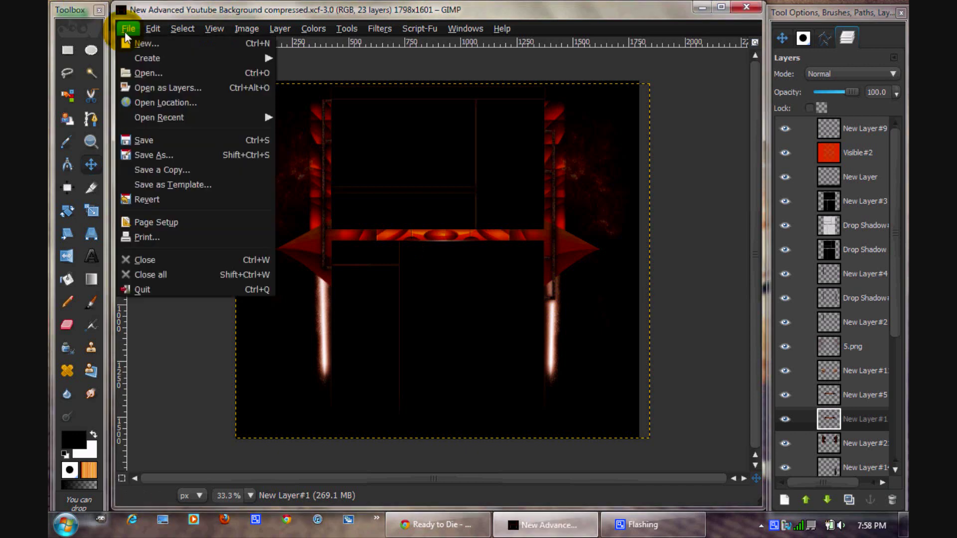
left_click(770, 6)
left_click(746, 6)
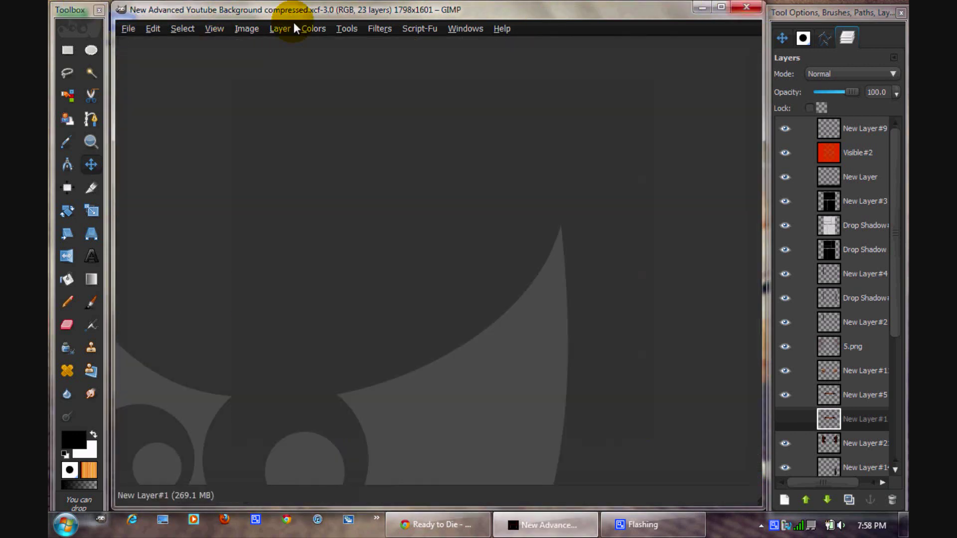
Step: Create a new image 640 pixels wide and 480 pixels high
left_click(128, 28)
left_click(198, 59)
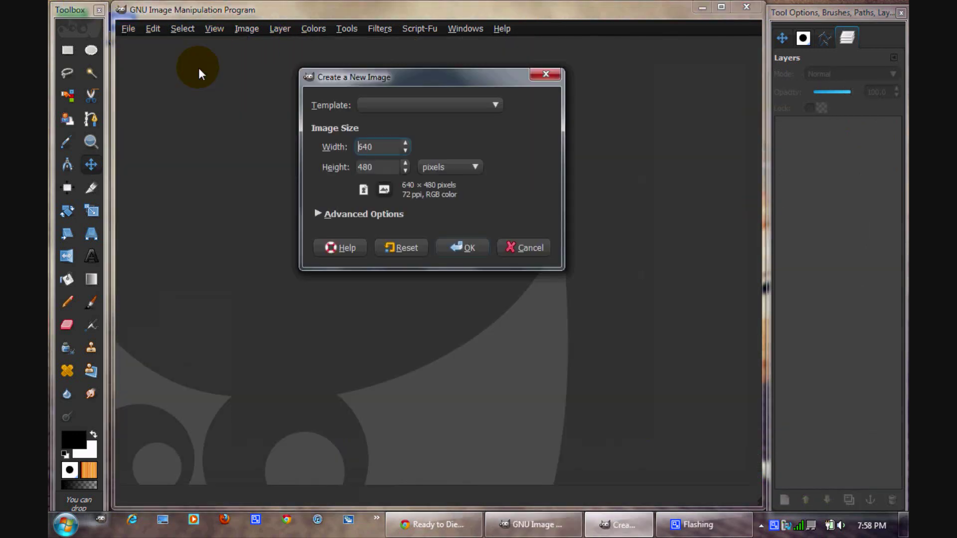
left_click(474, 246)
left_click(344, 30)
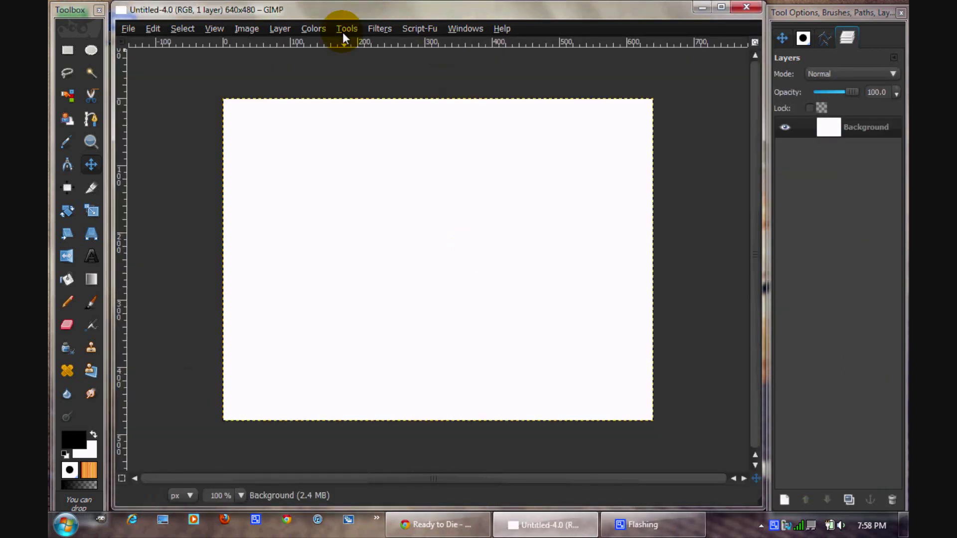
left_click_drag(345, 14, 343, 14)
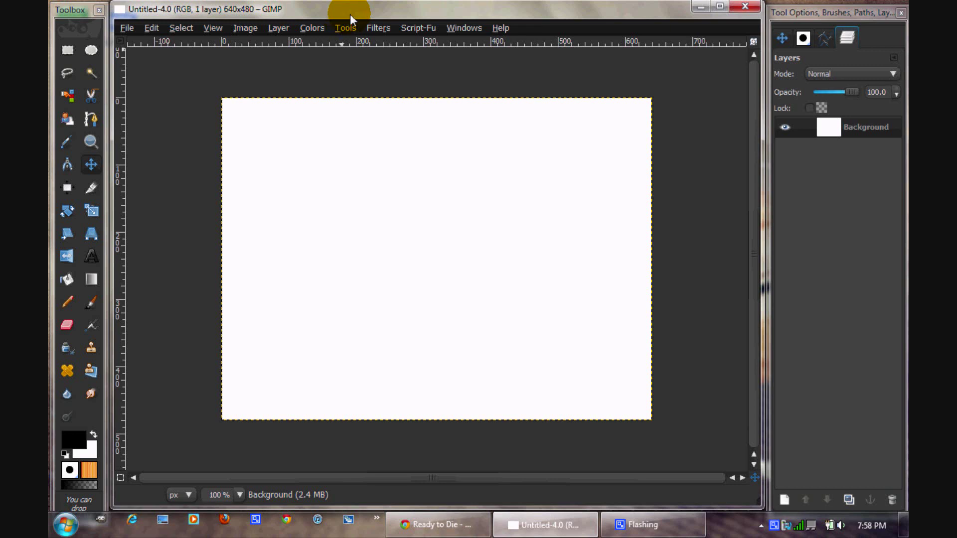
left_click_drag(810, 5, 806, 8)
left_click(596, 7)
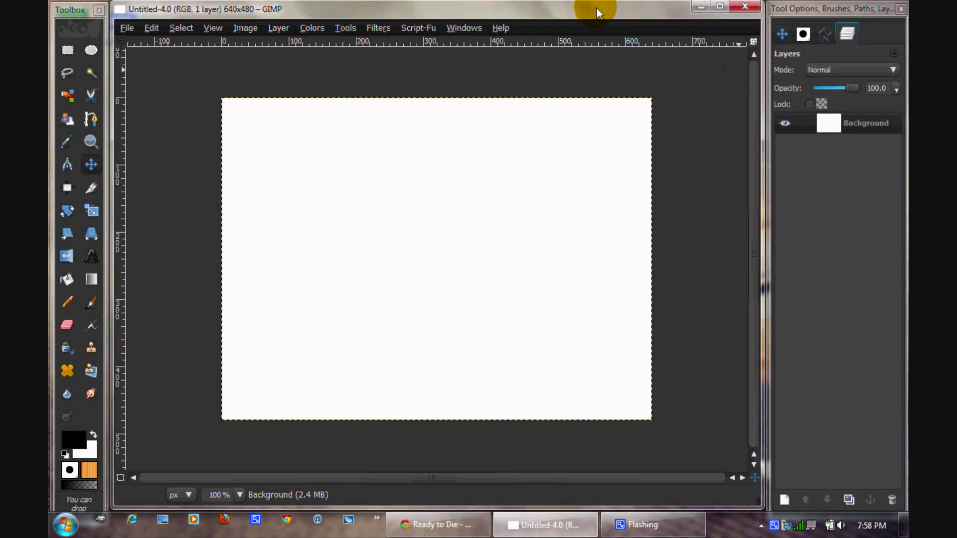
left_click(658, 242)
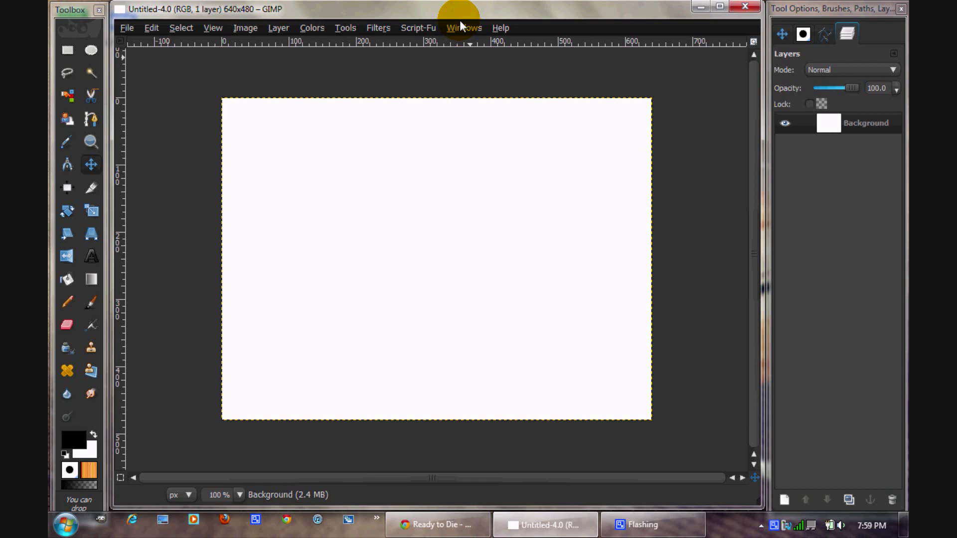
left_click(67, 10)
left_click(207, 15)
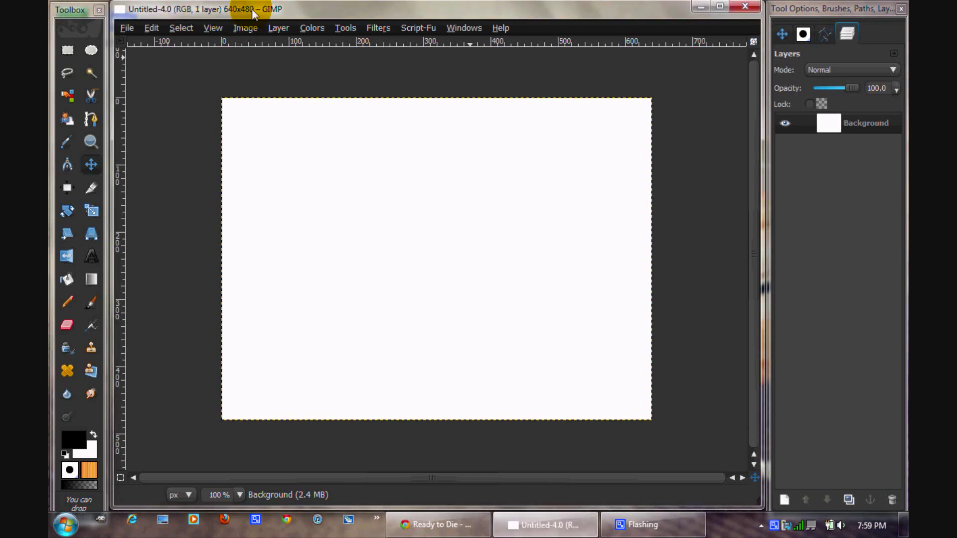
left_click_drag(295, 4, 297, 6)
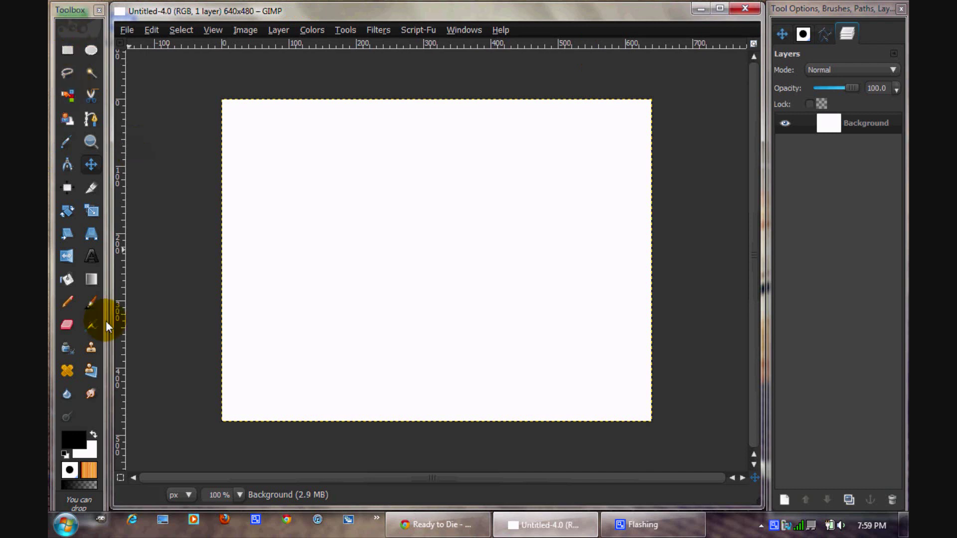
left_click(108, 6)
left_click(140, 10)
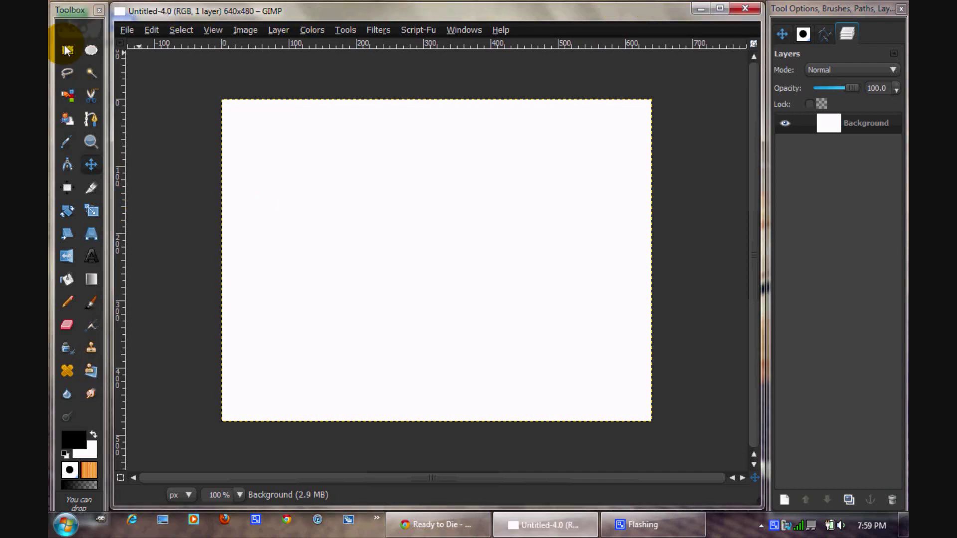
Step: Fill the whole white canvas with the black foreground color using Bucket Fill
left_click(61, 273)
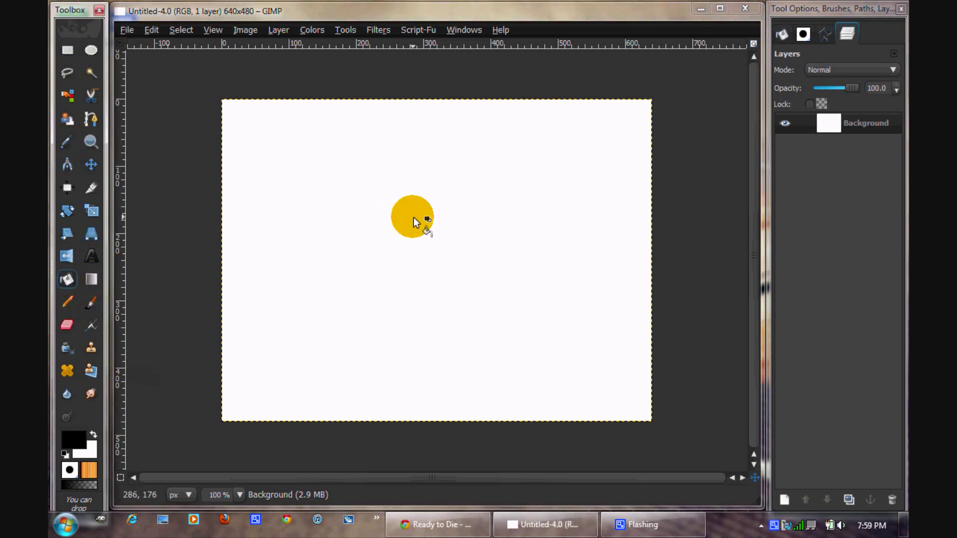
left_click(414, 218)
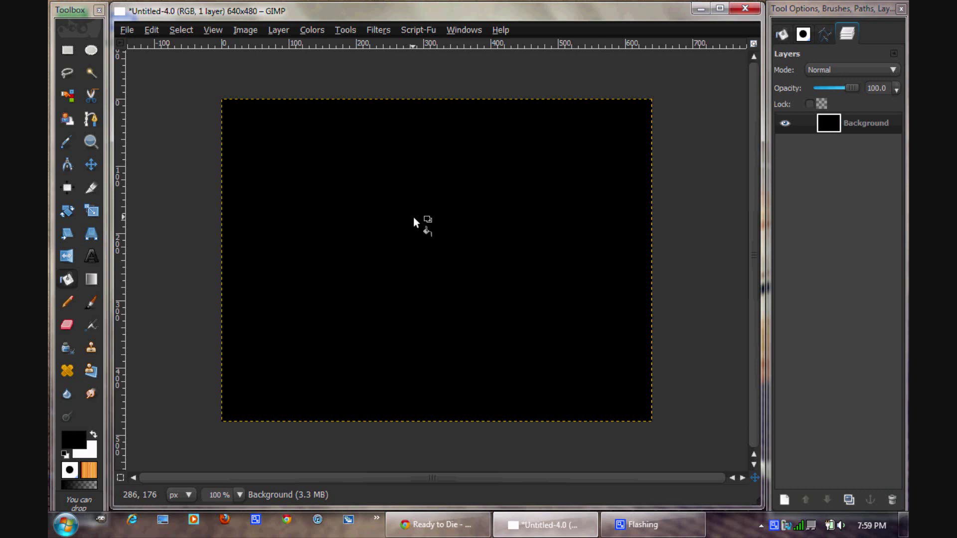
Step: Set Rectangle Select to use rounded corners with a radius of 9, with feathered edges turned off
left_click(68, 50)
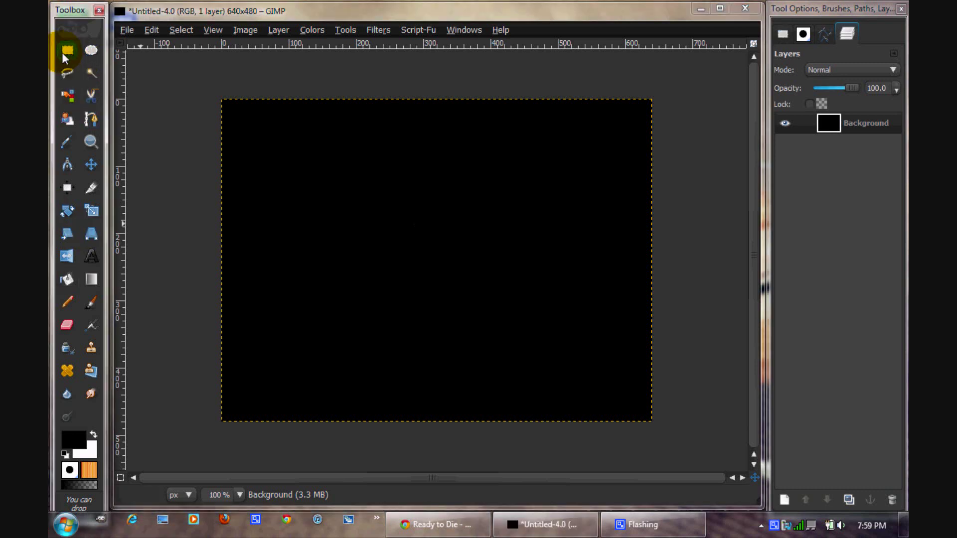
left_click(783, 32)
left_click(795, 109)
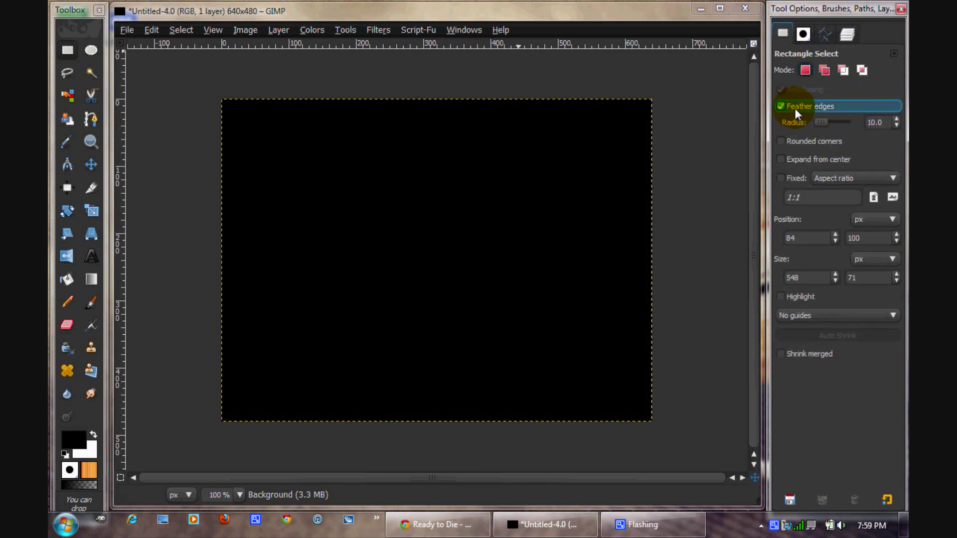
left_click(794, 108)
left_click(792, 124)
left_click(892, 144)
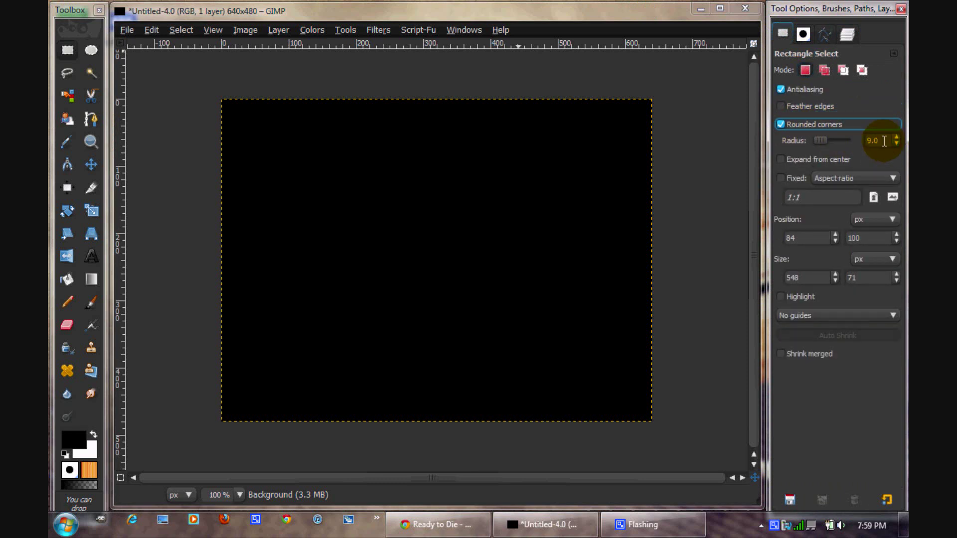
Step: Draw a rounded rectangular selection of about 440 by 154 px in the middle of the canvas
left_click_drag(294, 189, 590, 319)
left_click_drag(474, 265, 470, 258)
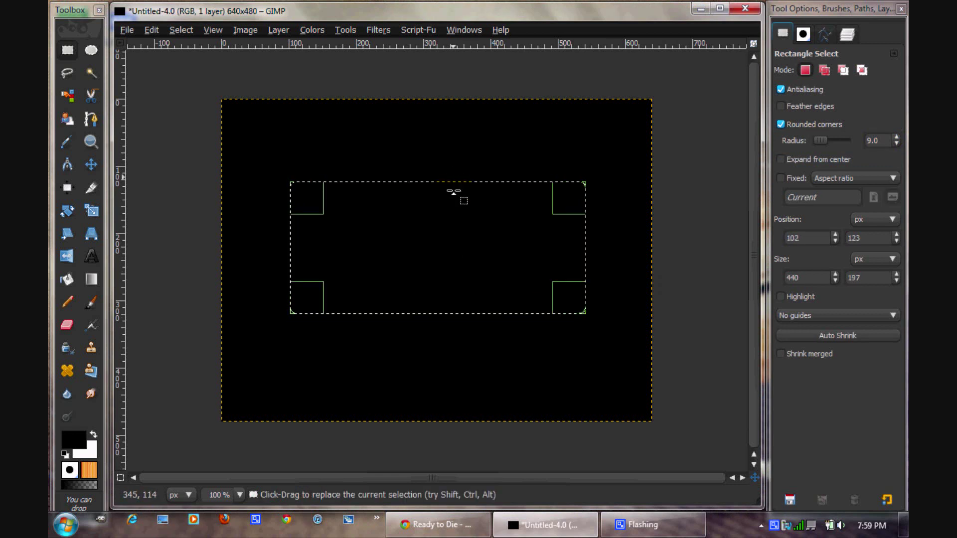
left_click_drag(455, 194, 461, 220)
left_click_drag(447, 260, 451, 258)
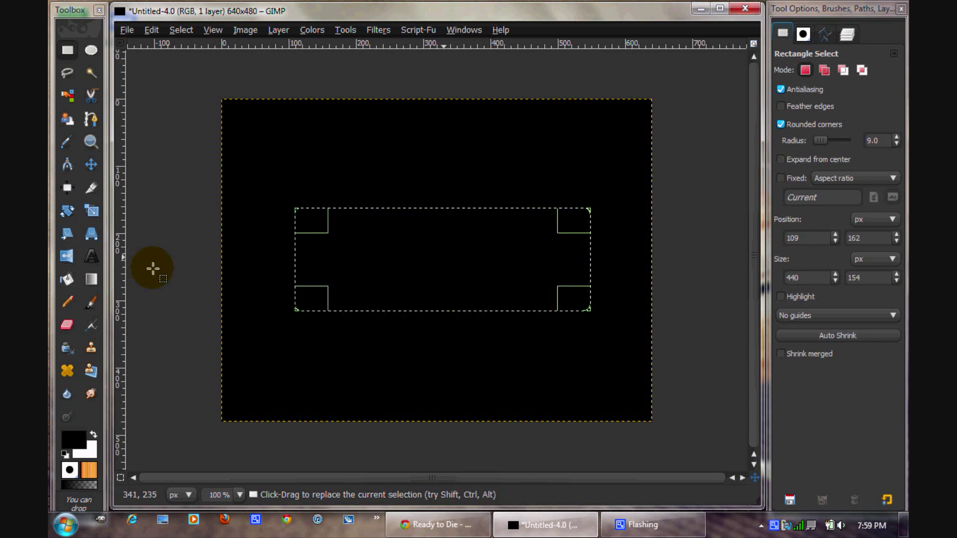
Step: Choose the Blend tool and set the foreground color to bright red and the background color to dark red
left_click(93, 279)
left_click(70, 439)
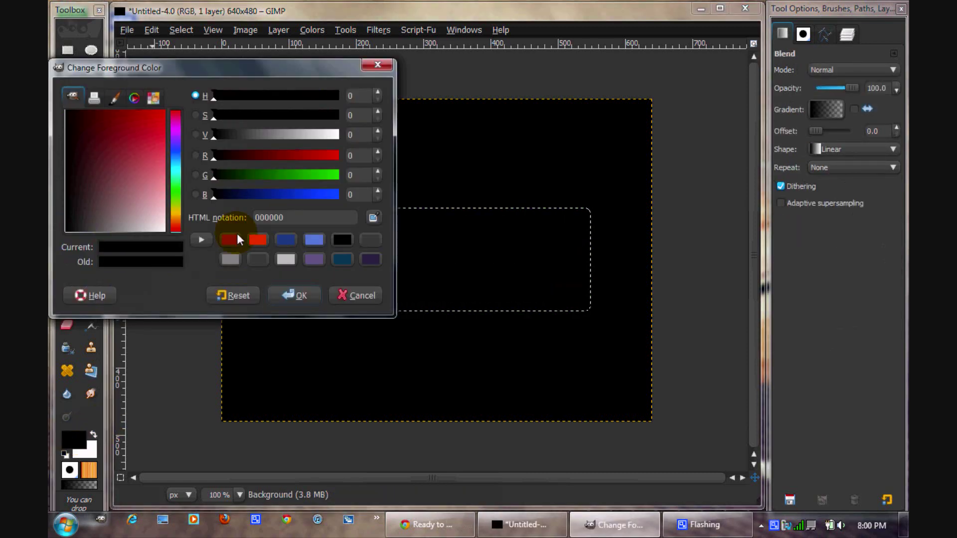
left_click(265, 244)
left_click(293, 295)
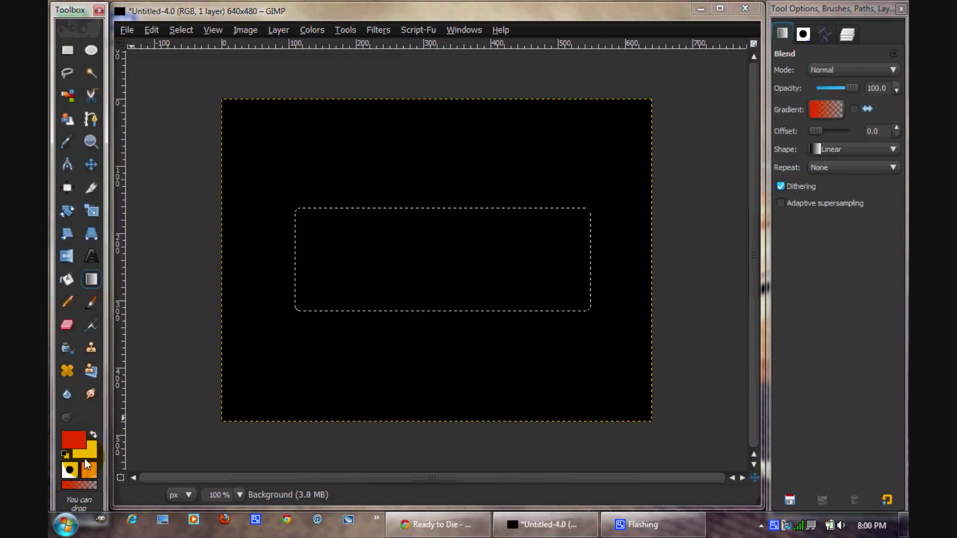
left_click(84, 456)
left_click(257, 241)
left_click(297, 297)
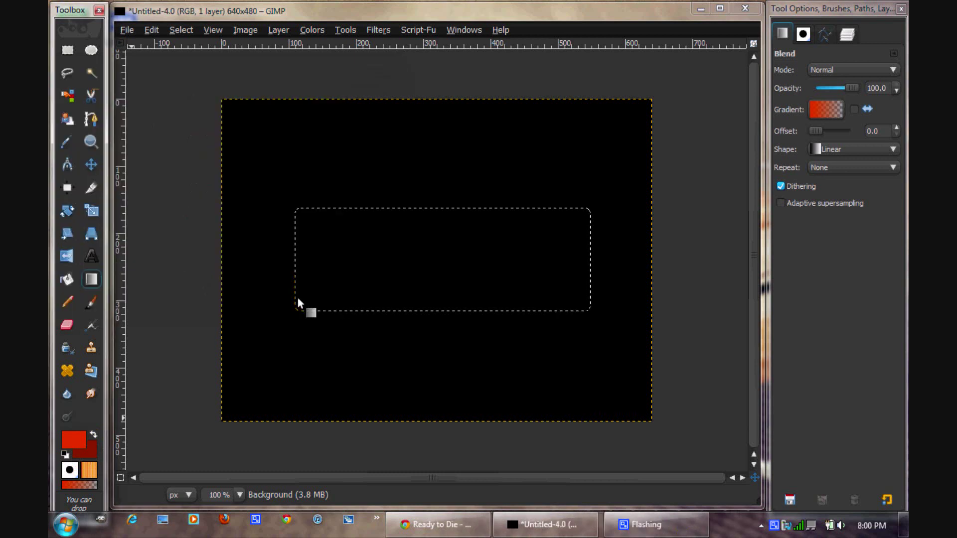
Step: Set the Blend tool's gradient to FG to BG (RGB)
left_click(78, 484)
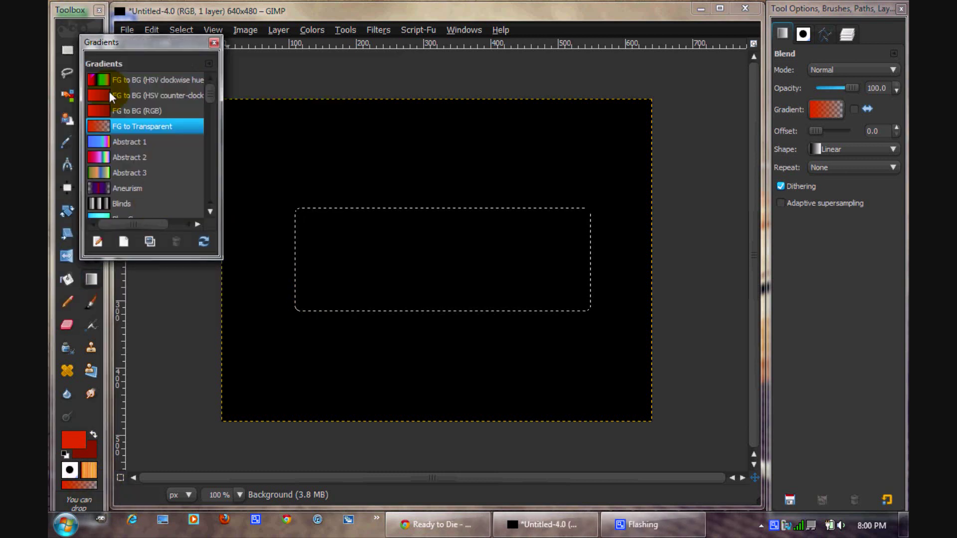
left_click(132, 112)
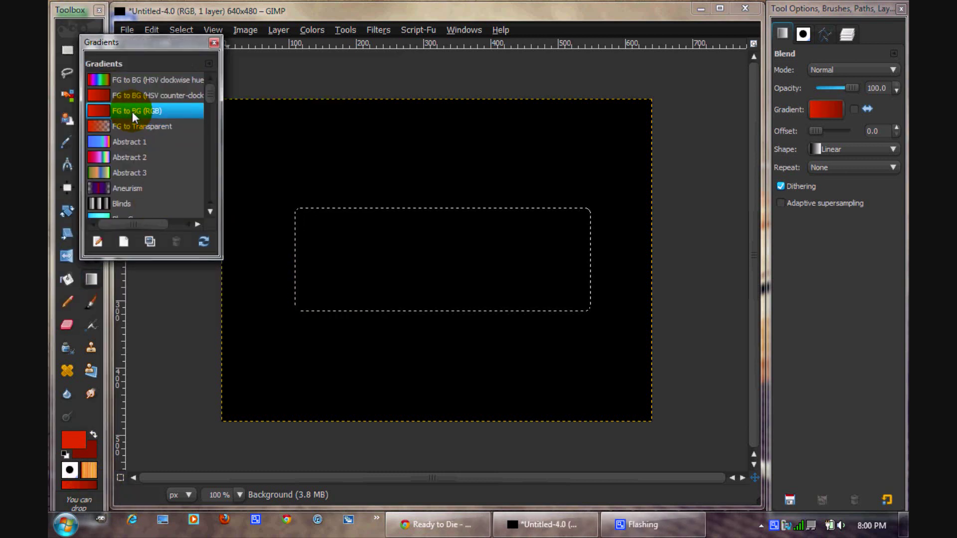
left_click(214, 44)
Step: Try filling the rounded selection on the background layer with a vertical gradient from bright to dark red
left_click_drag(452, 203, 455, 310)
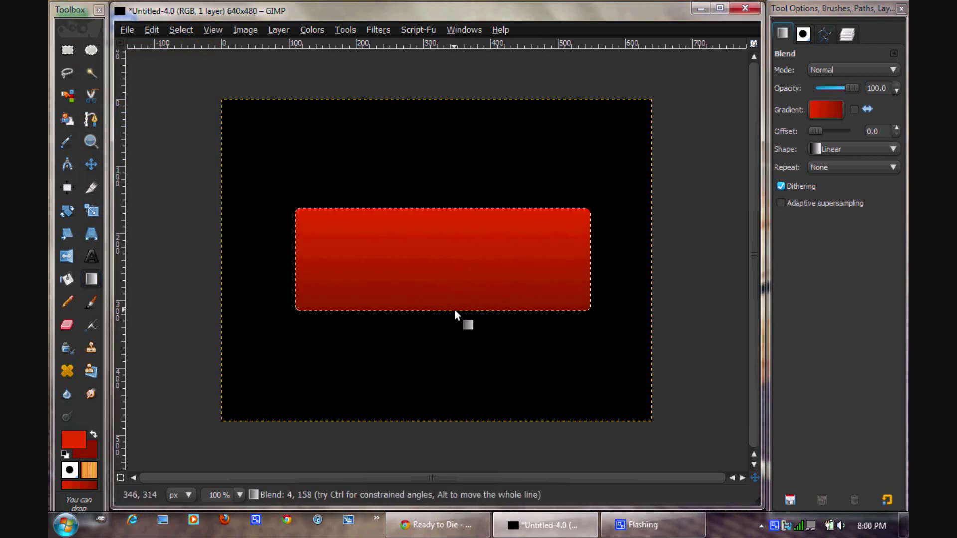
left_click_drag(436, 210, 436, 291)
key("ctrl")
left_click_drag(459, 210, 461, 293)
key("ctrl")
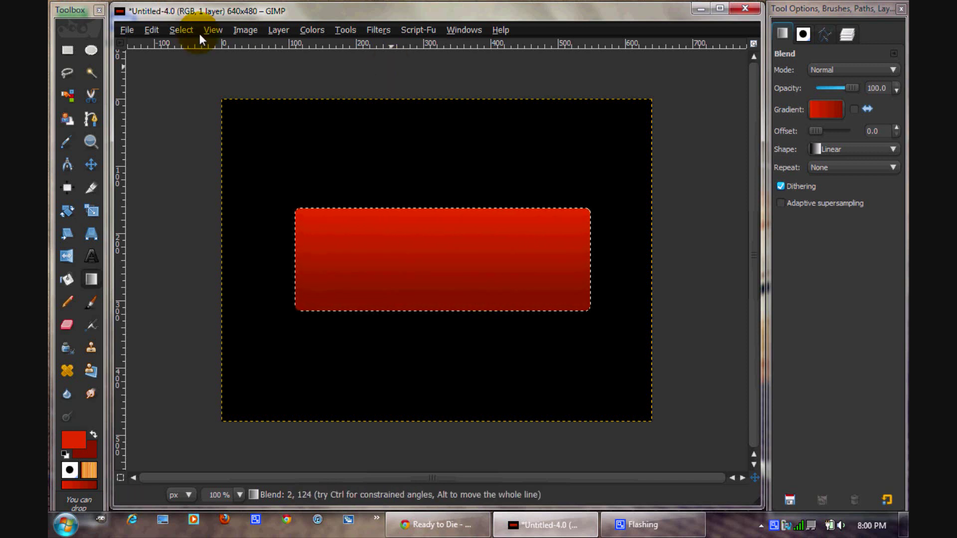
Step: Undo the deselection and the gradient fill on the background layer
key("ctrl+shift+a")
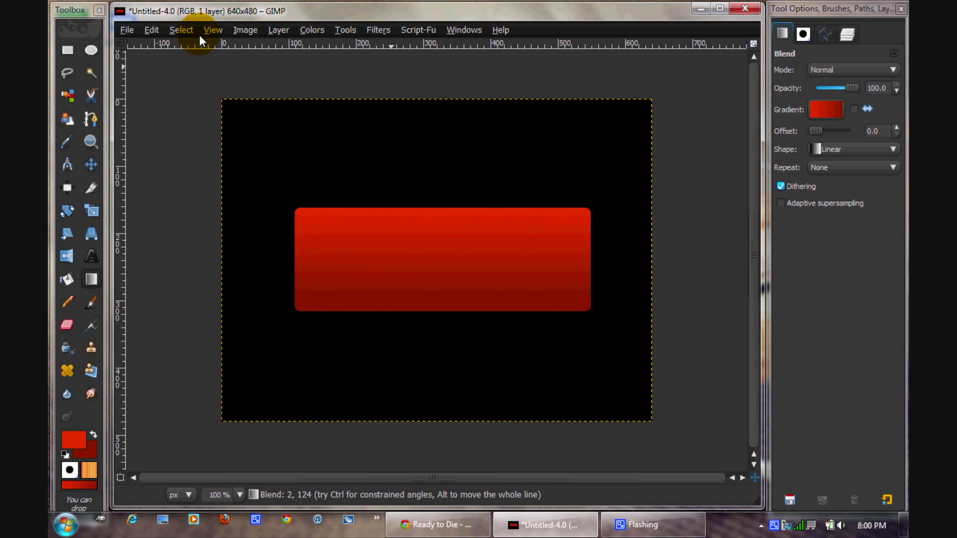
left_click(847, 33)
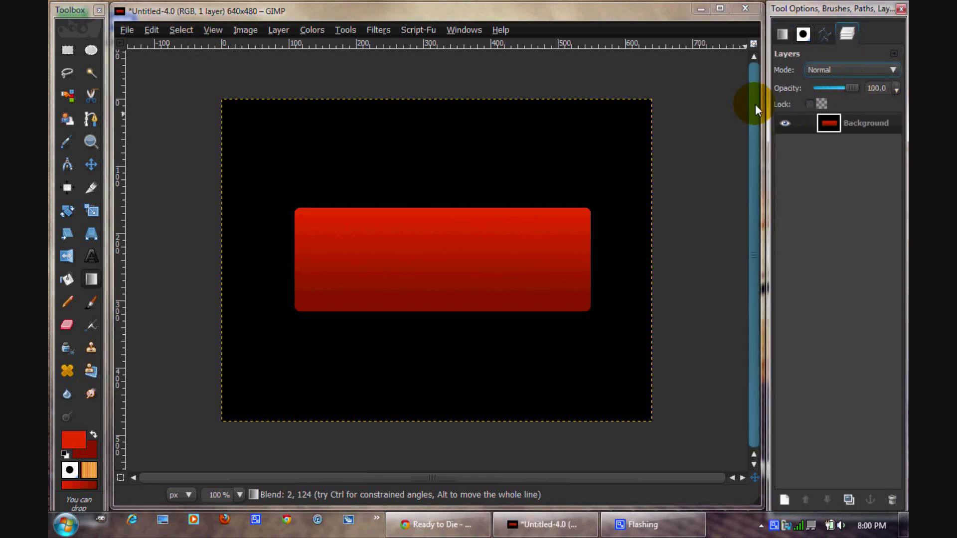
key("ctrl+z")
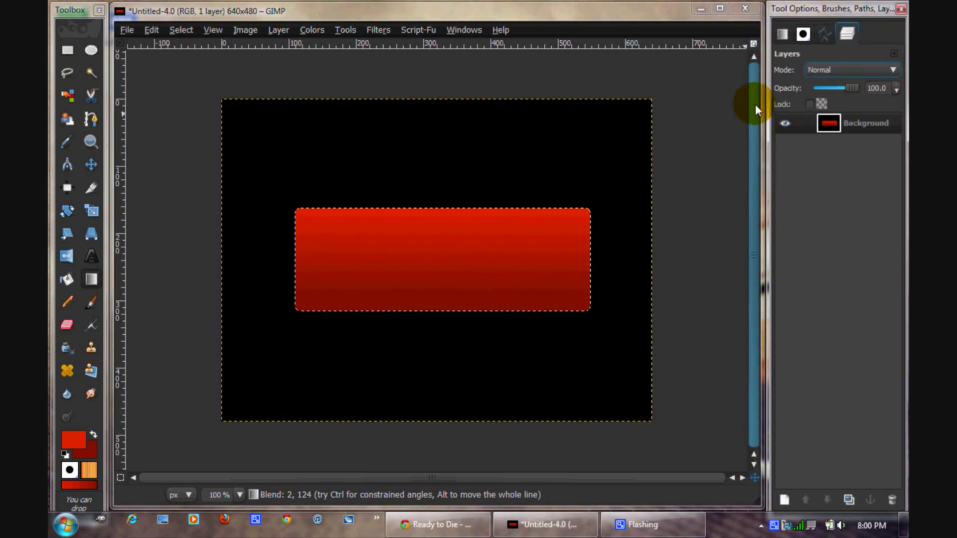
key("ctrl+z")
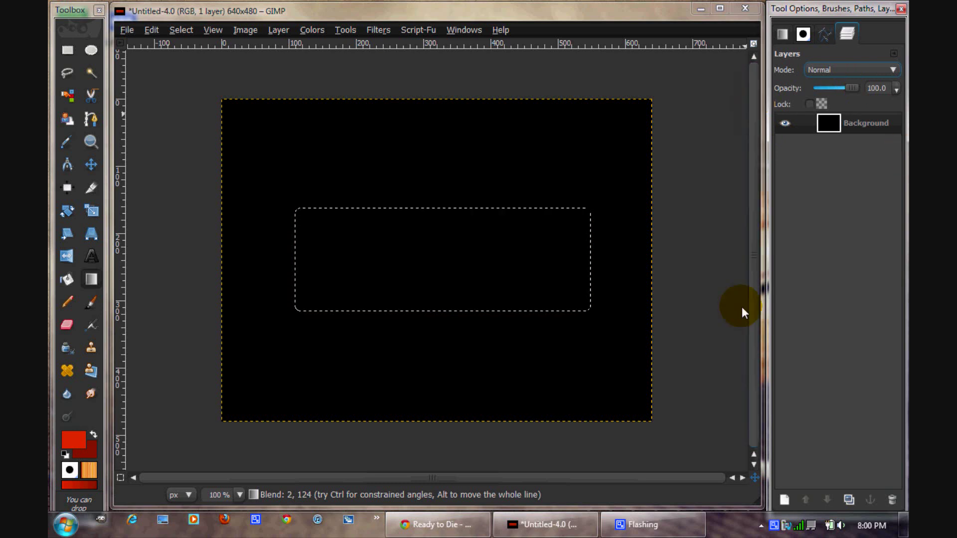
key("ctrl+n")
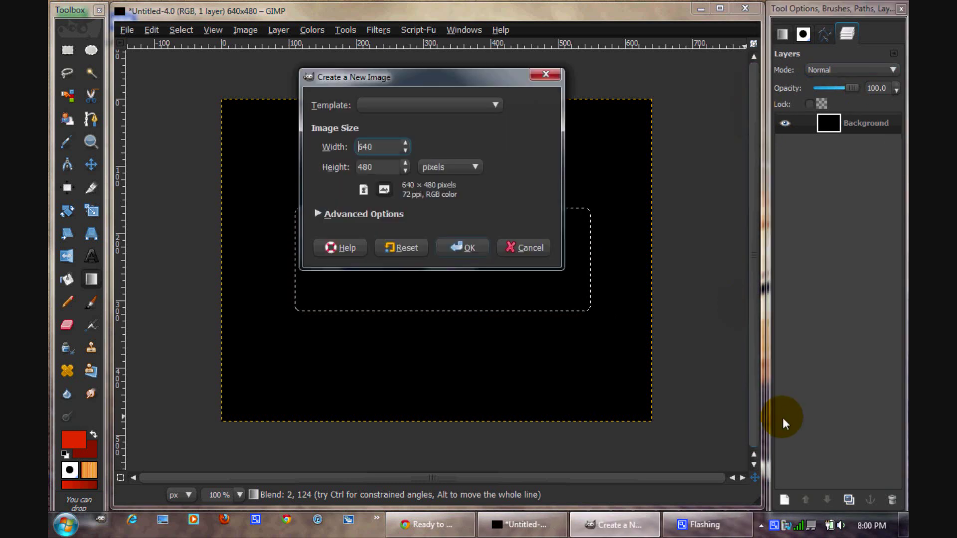
key("Escape")
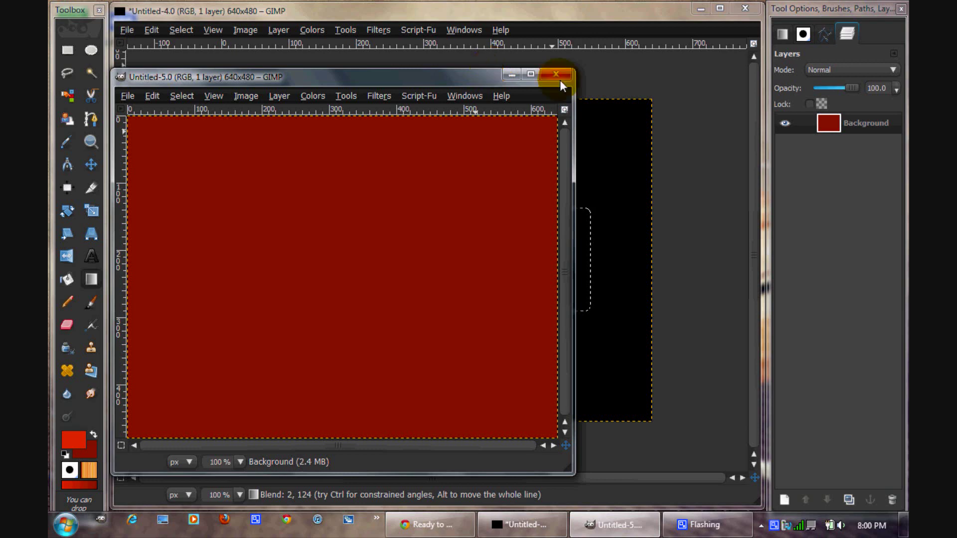
left_click(560, 77)
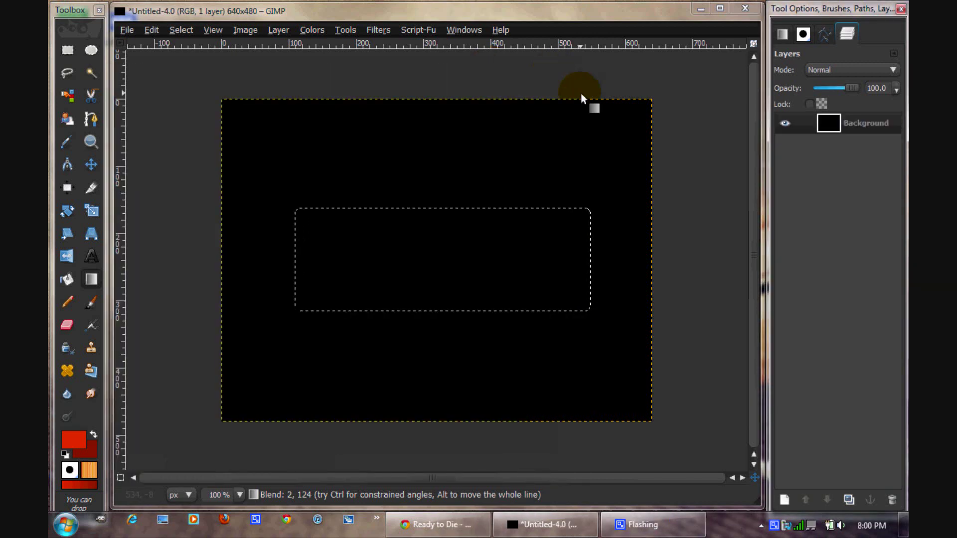
Step: Fill the rounded selection on a new transparent layer with a top-to-bottom bright-to-dark red gradient, and clear the selection
key("ctrl+shift+n")
key("Return")
left_click_drag(450, 219, 453, 312)
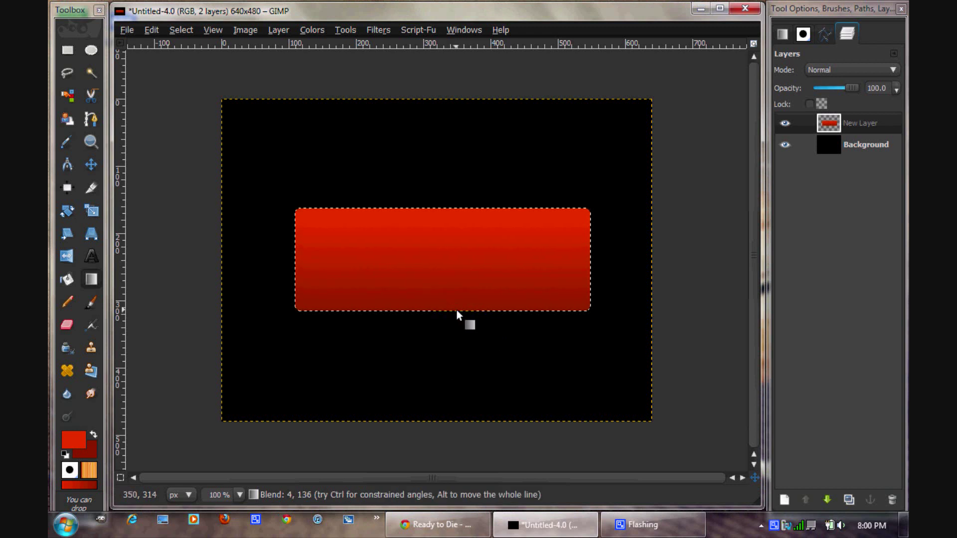
key("ctrl+shift+a")
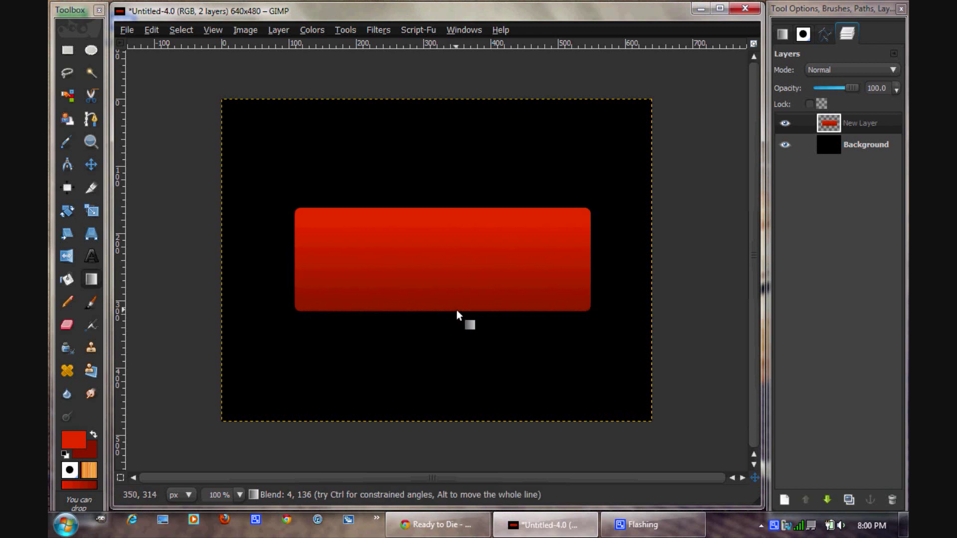
left_click(851, 121)
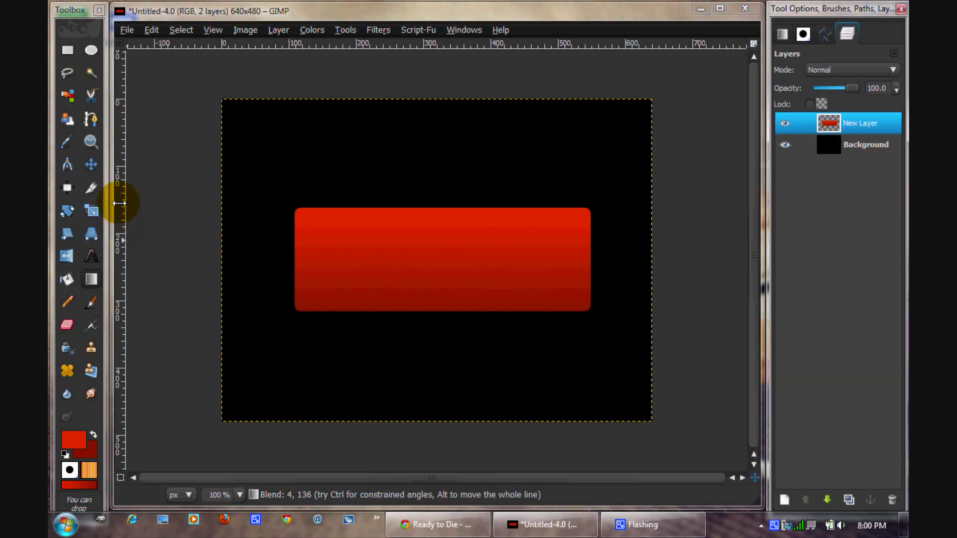
Step: Draw a tall elliptical selection and position it over the red rectangle's left end, extending past its edges
left_click(91, 50)
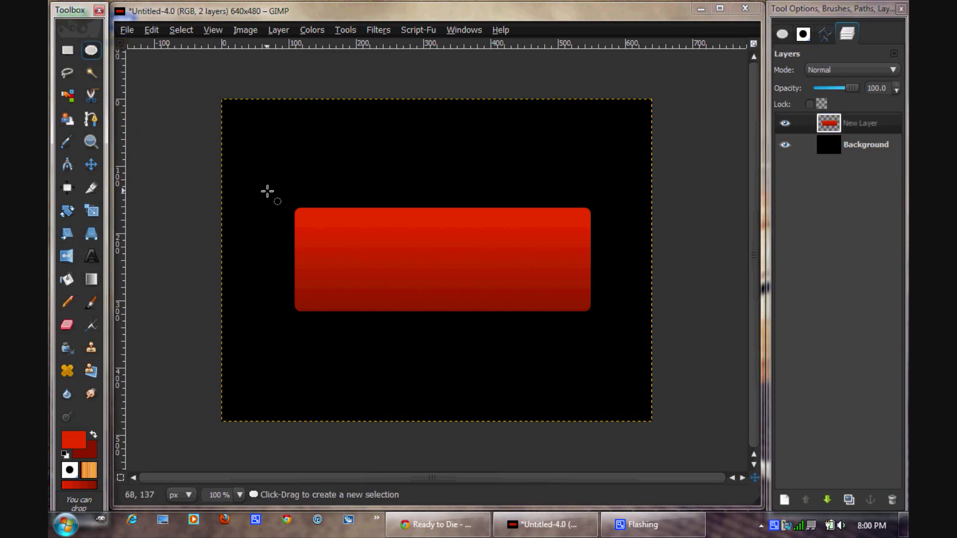
left_click_drag(268, 190, 399, 335)
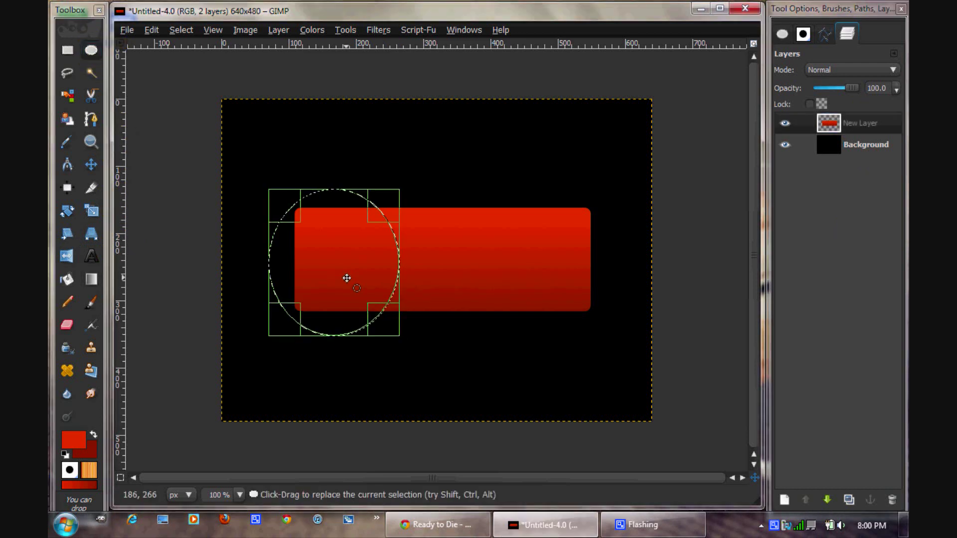
left_click_drag(346, 279, 328, 277)
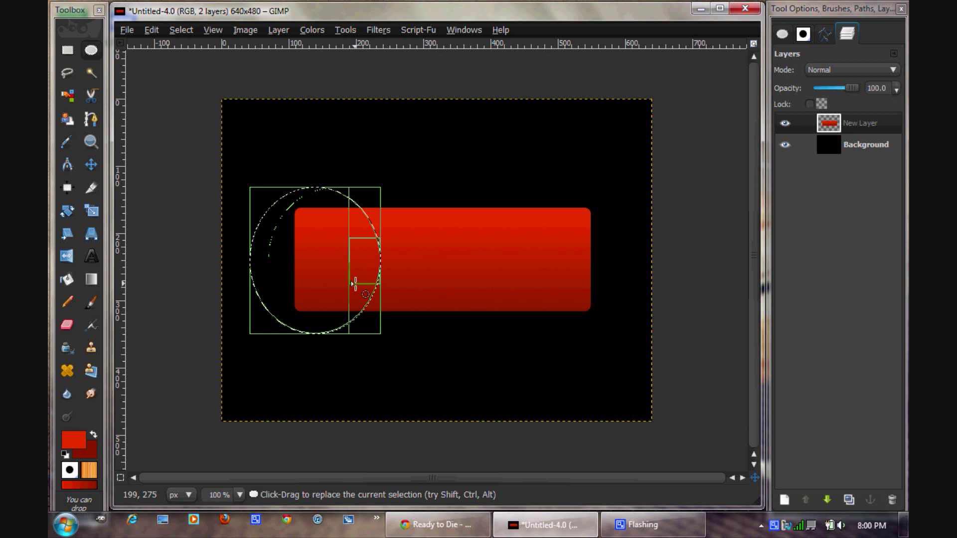
left_click_drag(368, 316, 367, 367)
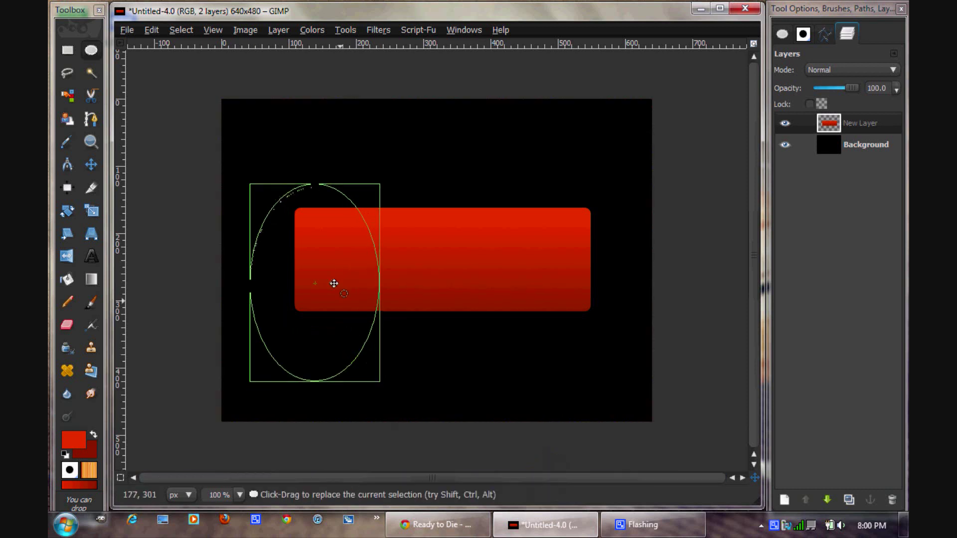
mouse_move(334, 284)
left_mouse_down()
mouse_move(314, 284)
mouse_move(325, 284)
left_mouse_up()
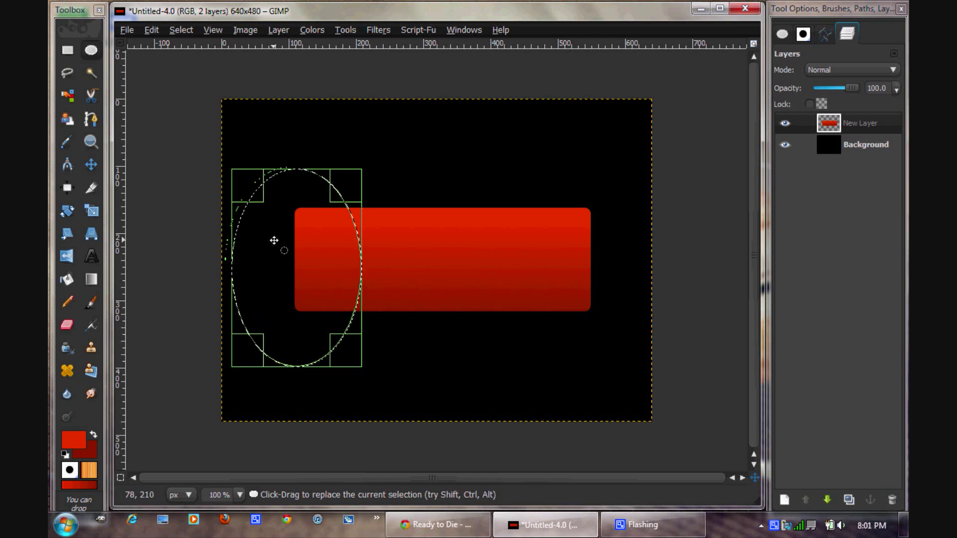
left_click_drag(274, 241, 577, 226)
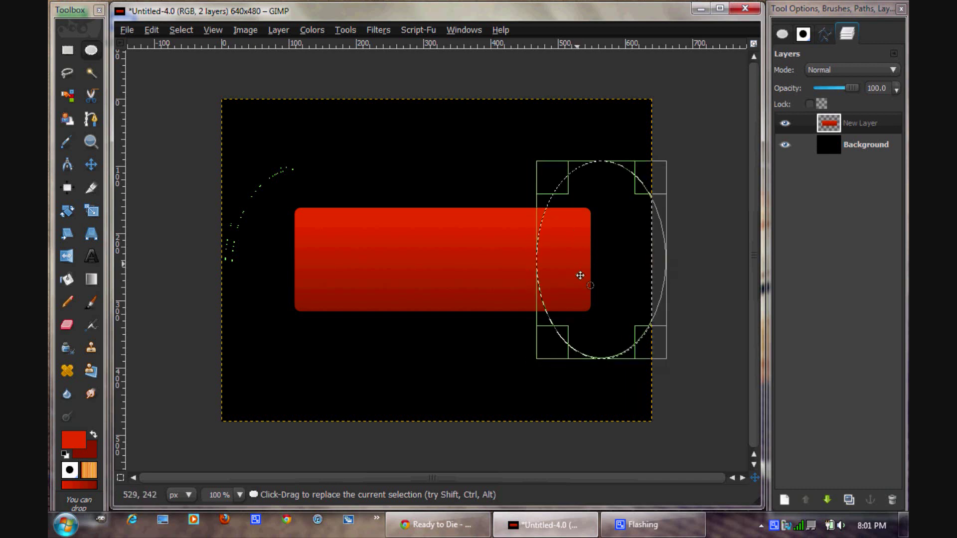
left_click_drag(577, 273, 291, 269)
Step: Reset the colors to the default black and white and add a new 640 x 480 transparent layer for the Blend tool
left_click(91, 279)
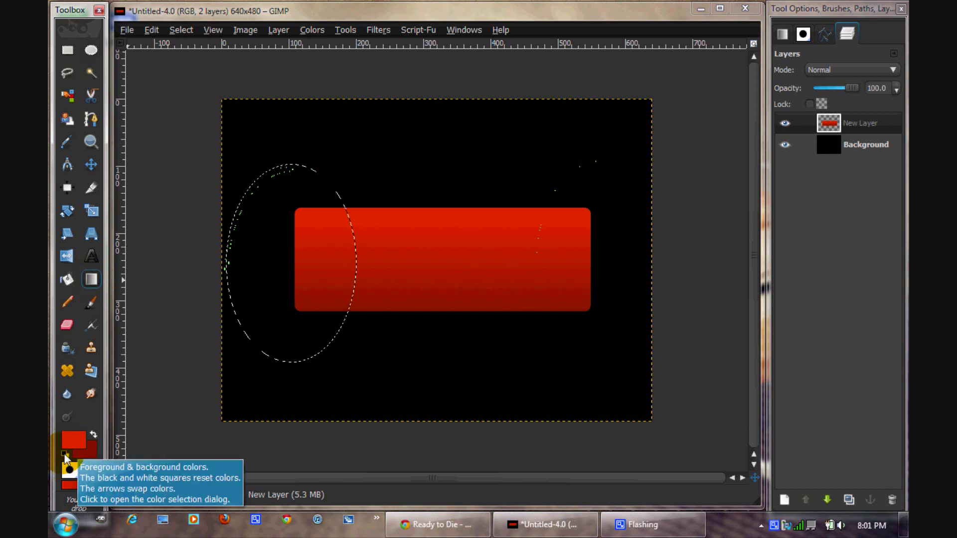
left_click(64, 454)
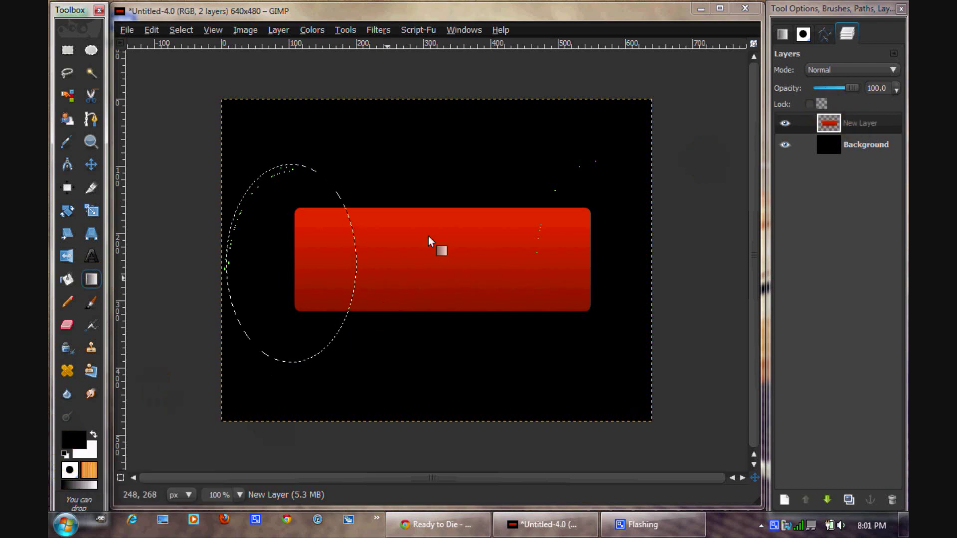
key("shift+ctrl+n")
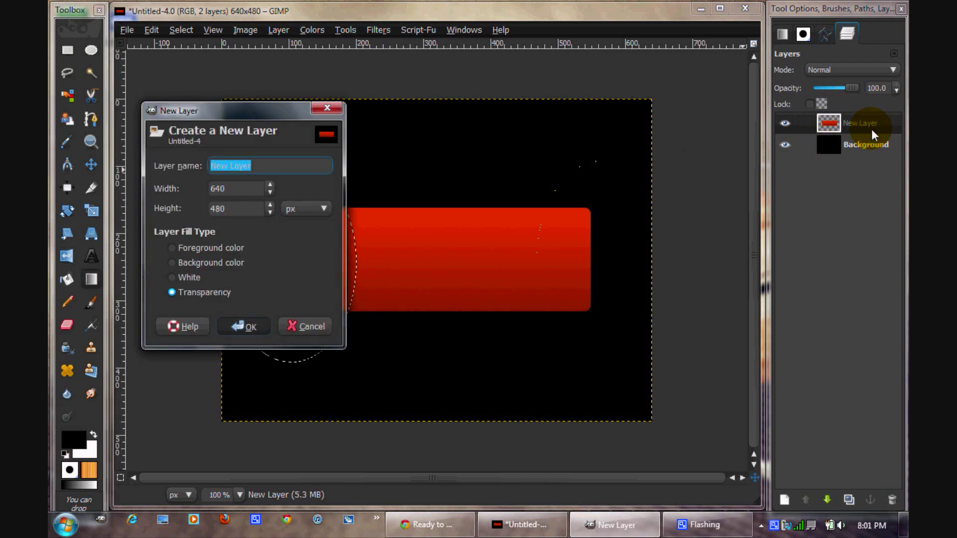
key("Return")
Step: Fill the elliptical selection with a right-to-left FG to Transparent gradient in black, and clear the selection
left_click_drag(261, 265, 250, 268)
key("ctrl+z")
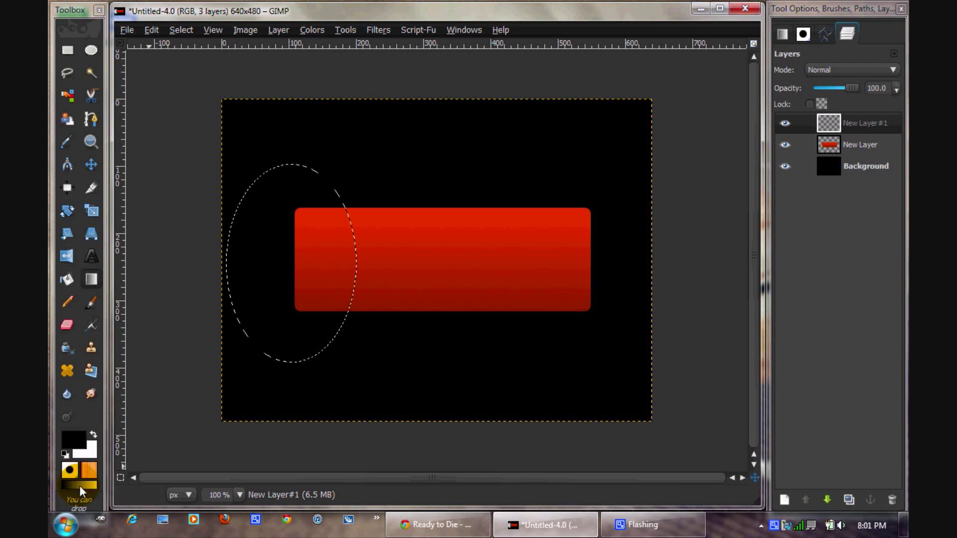
left_click(79, 485)
left_click(241, 211)
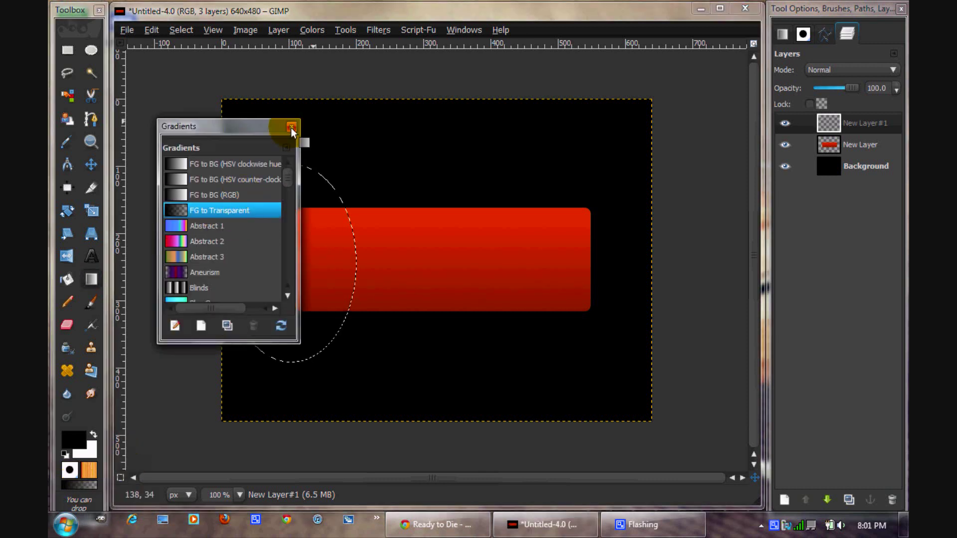
left_click(292, 127)
left_click_drag(373, 255, 246, 258)
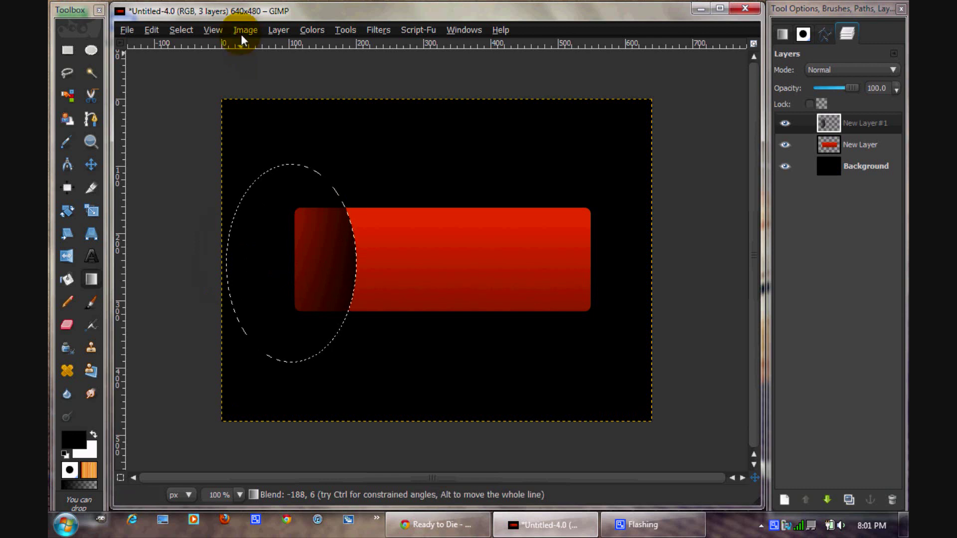
key("ctrl+shift+a")
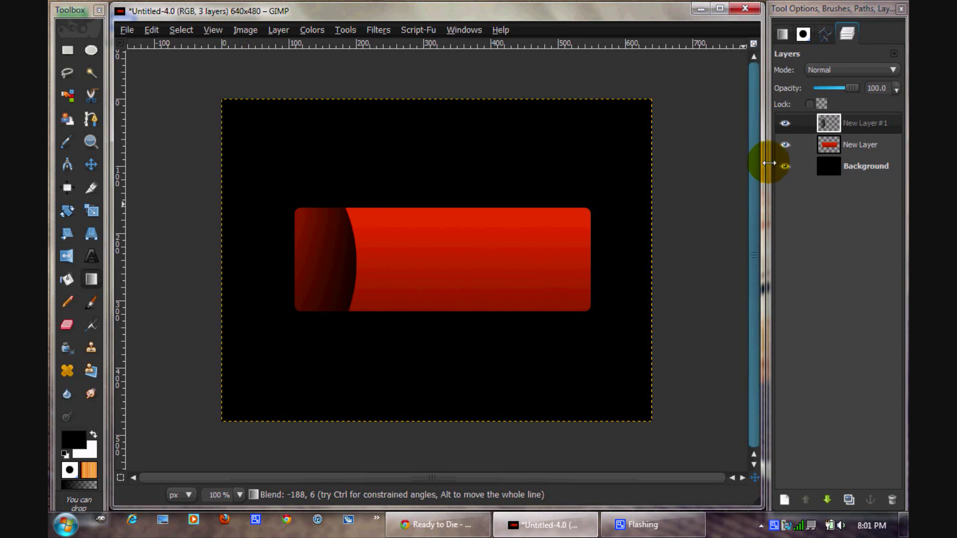
Step: Duplicate the dark ellipse layer and flip the copy horizontally onto the rectangle's right end
left_click(855, 504)
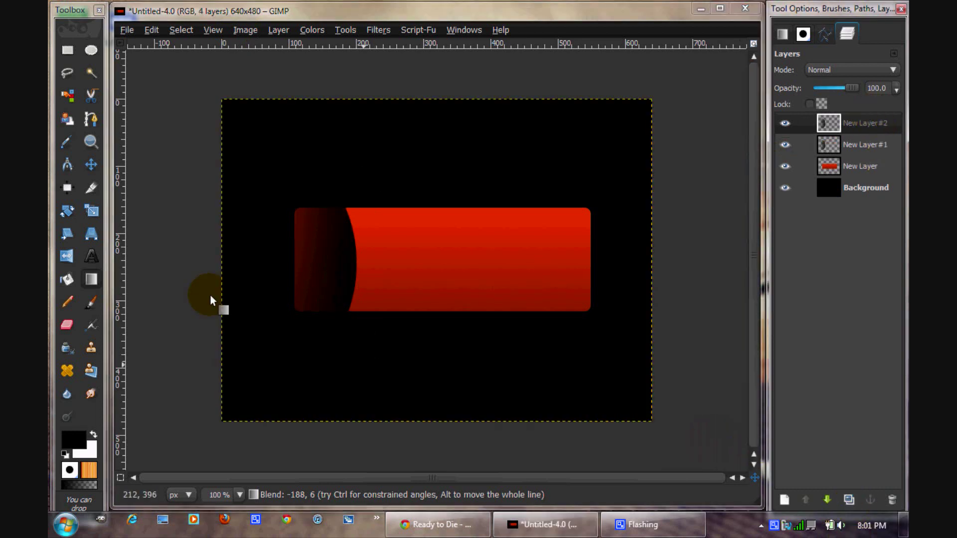
left_click(67, 257)
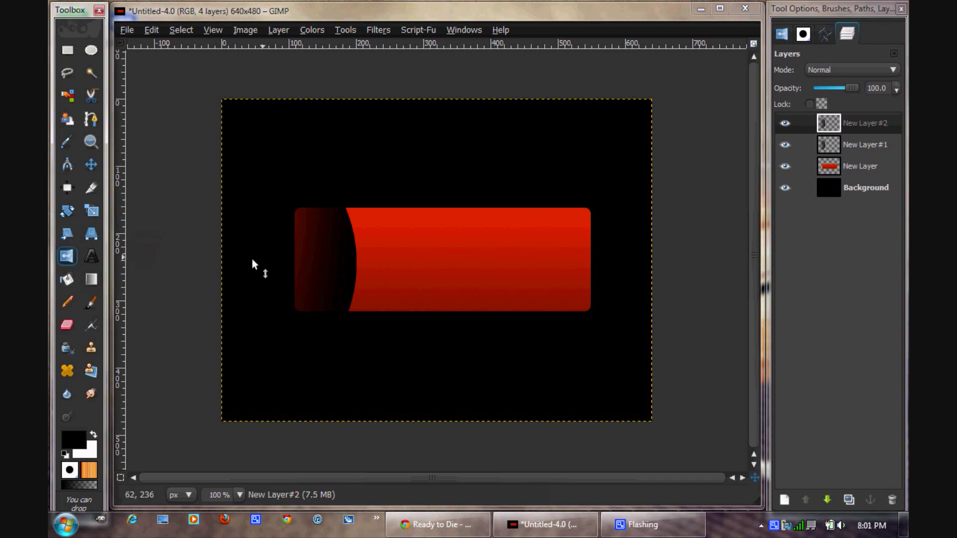
left_click(312, 269)
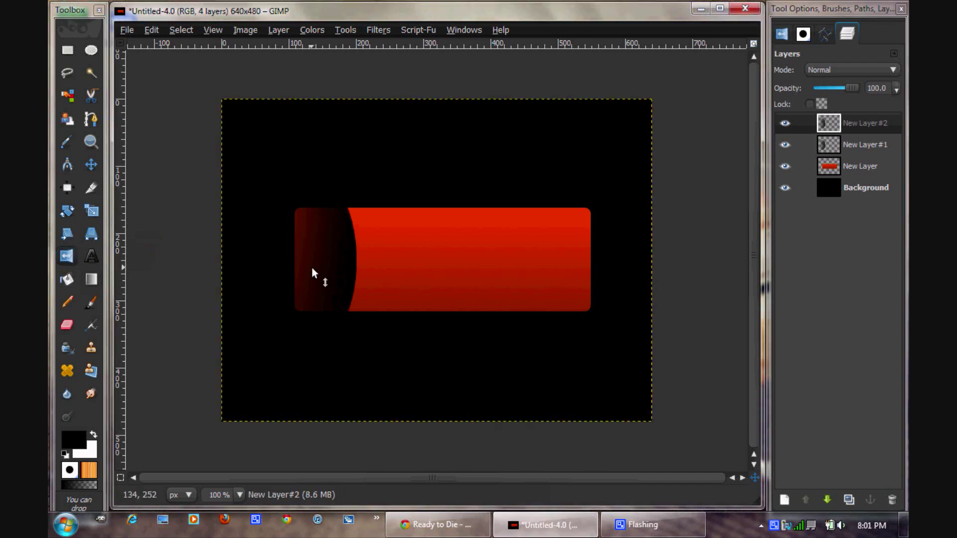
left_click(672, 189)
left_click(782, 36)
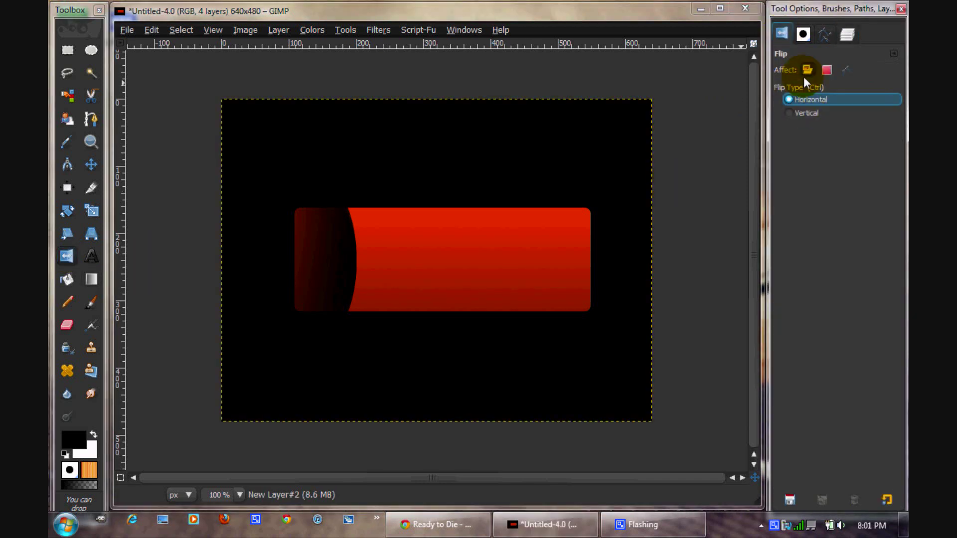
left_click(853, 34)
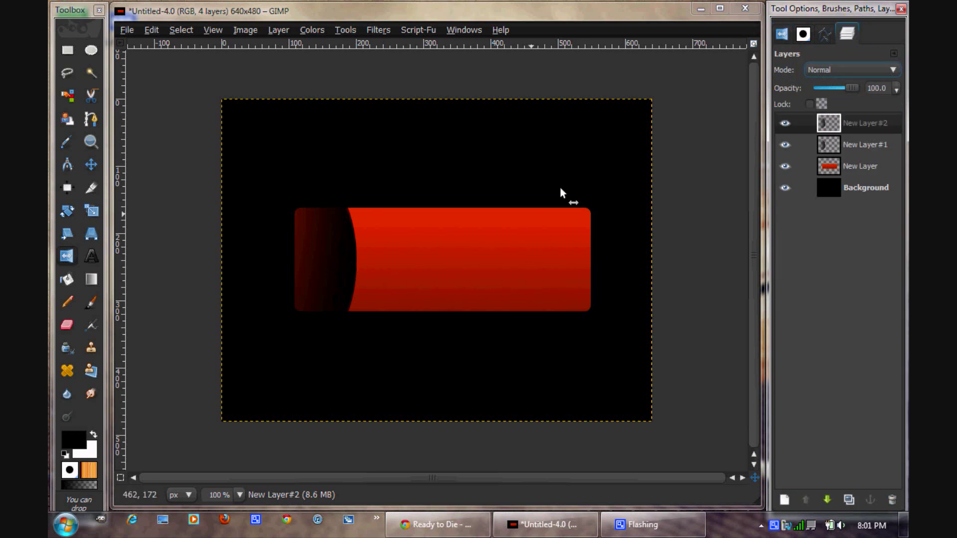
left_click(387, 253)
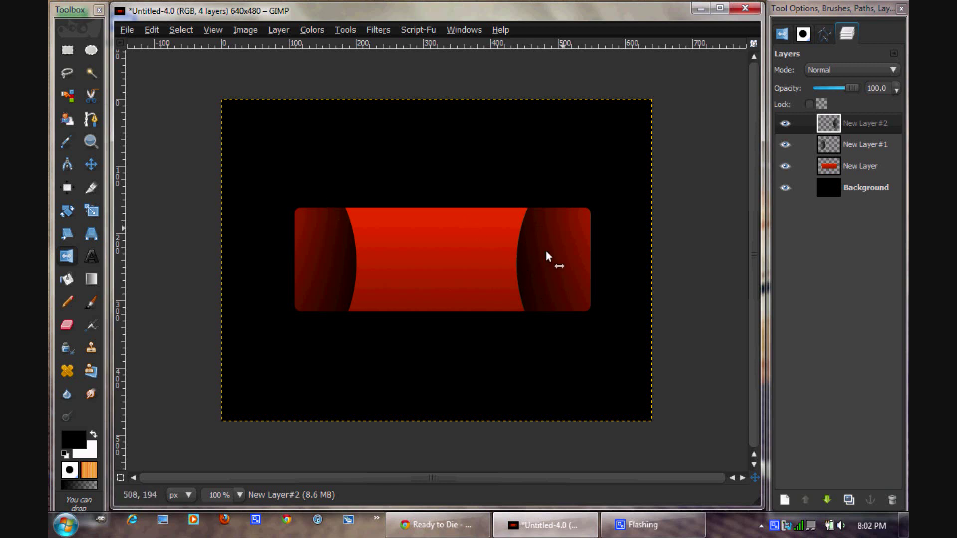
Step: Draw a rectangular selection around the rectangle's right end and add a new transparent layer on top
left_click(67, 50)
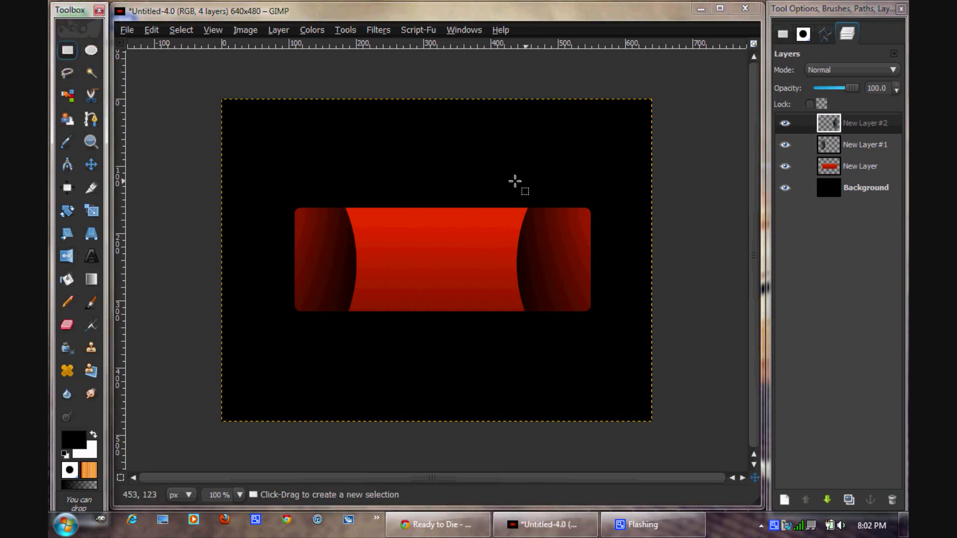
left_click_drag(498, 180, 641, 362)
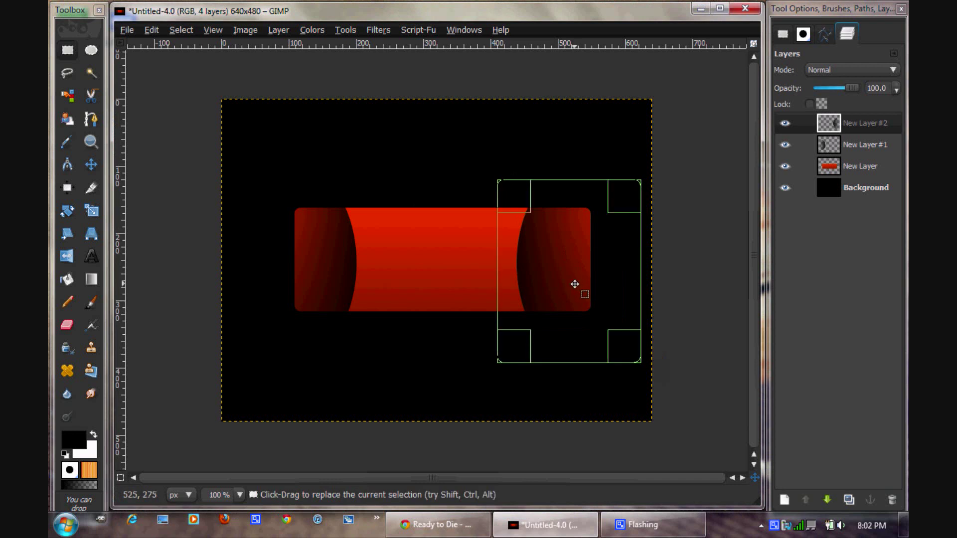
left_click(829, 124)
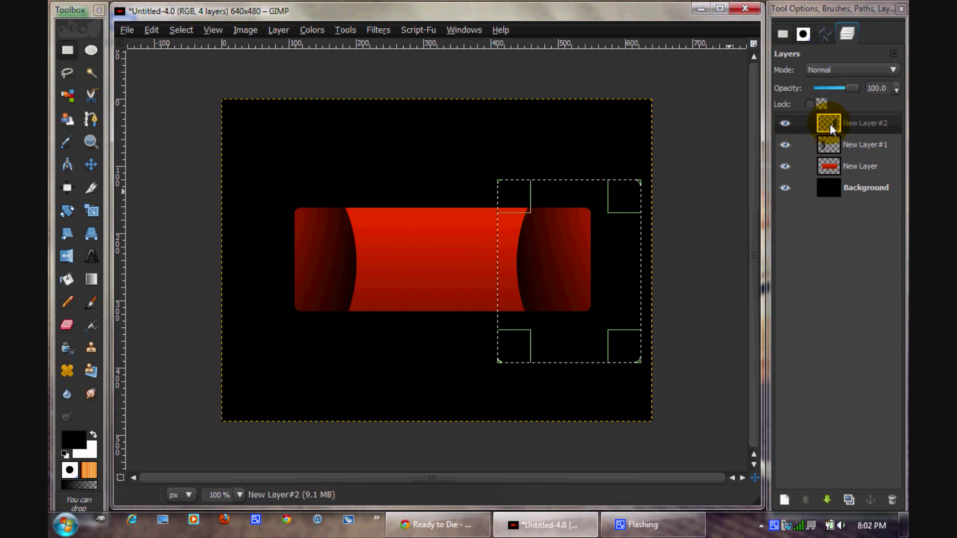
key("ctrl+shift+n")
key("Return")
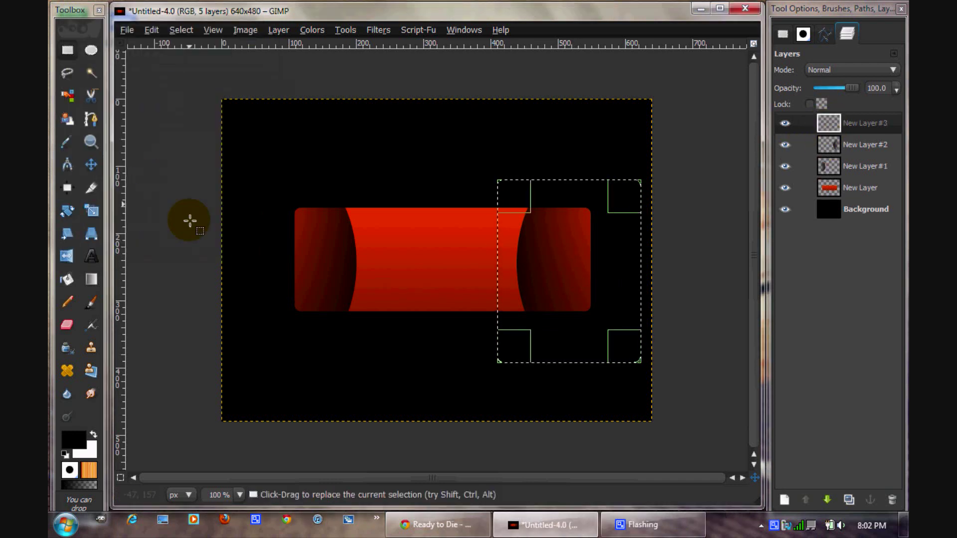
Step: Fill the rectangular selection with a left-to-right black-to-transparent gradient and set the layer's opacity to 93.1
left_click(92, 280)
left_click_drag(486, 257, 620, 259)
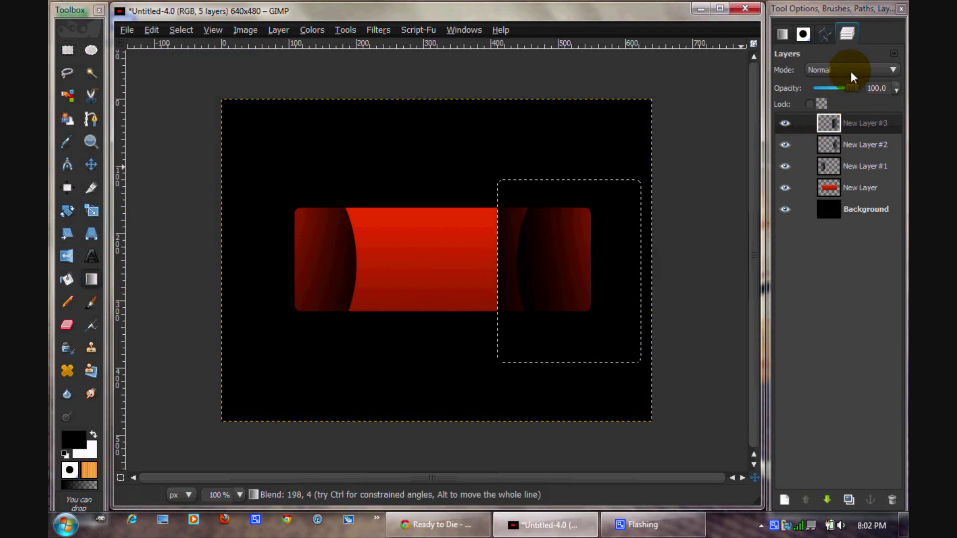
left_click_drag(853, 91, 850, 89)
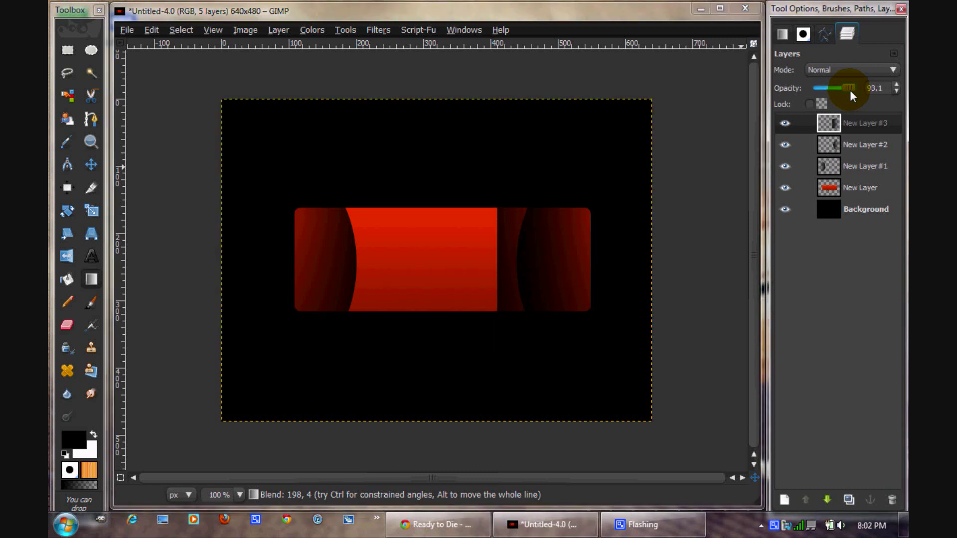
Step: Duplicate the rectangular gradient layer New Layer#3 and nudge the copy about 10 px to the left
left_click(861, 123)
left_click(848, 499)
left_click(91, 164)
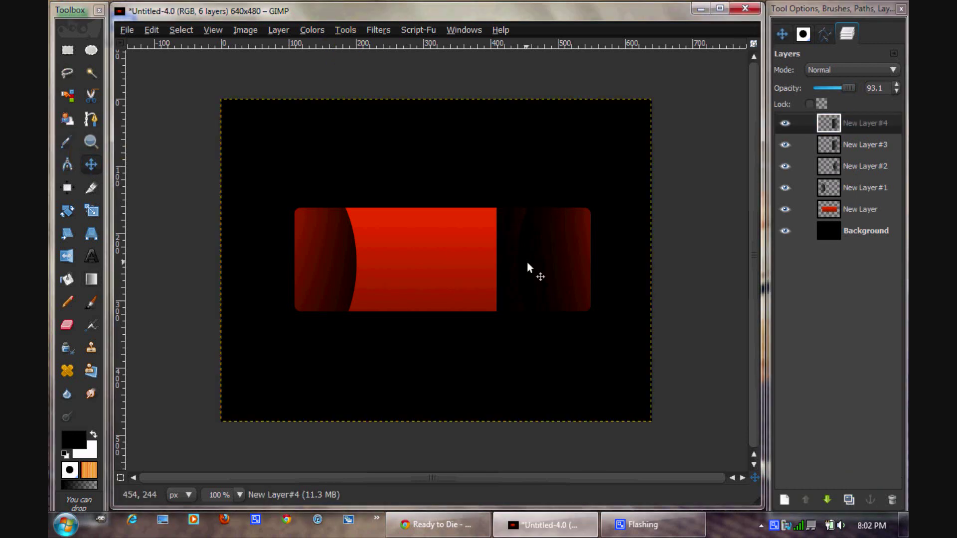
key("Left")
key("Left")
key("Left")
key("Left")
key("Left")
key("Left")
key("Left")
key("Left")
key("Left")
key("Left")
key("Left")
key("Left")
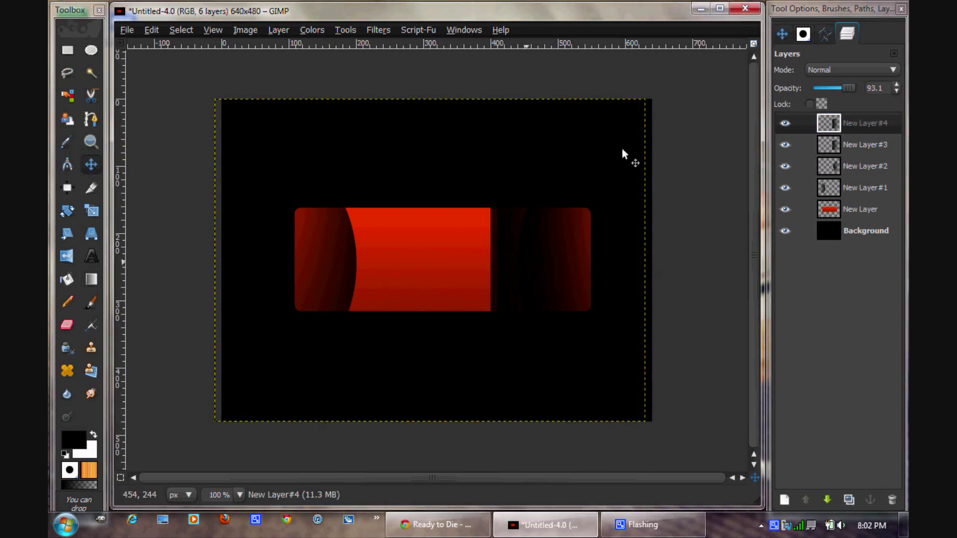
Step: Set the opacity of New Layer#4 to 77.6 and of New Layer#3 to 89.7
left_click_drag(851, 88, 842, 89)
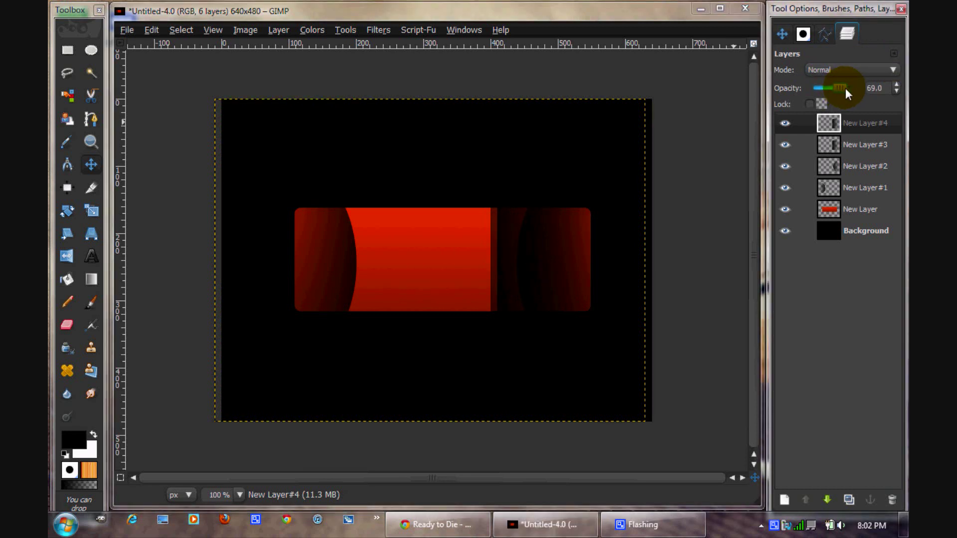
left_click(848, 143)
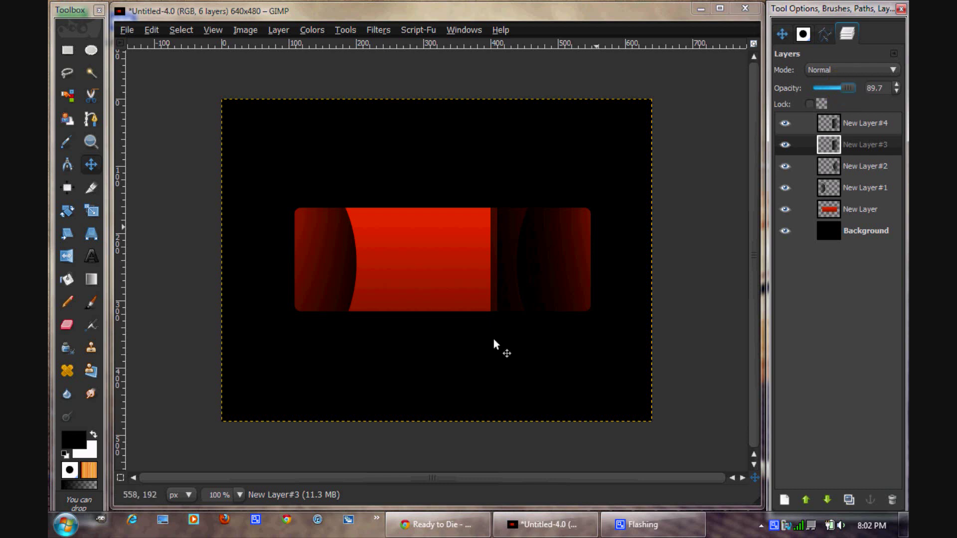
Step: Nudge New Layer#4 horizontally by a few pixels to fine-tune its offset from New Layer#3
left_click(873, 134)
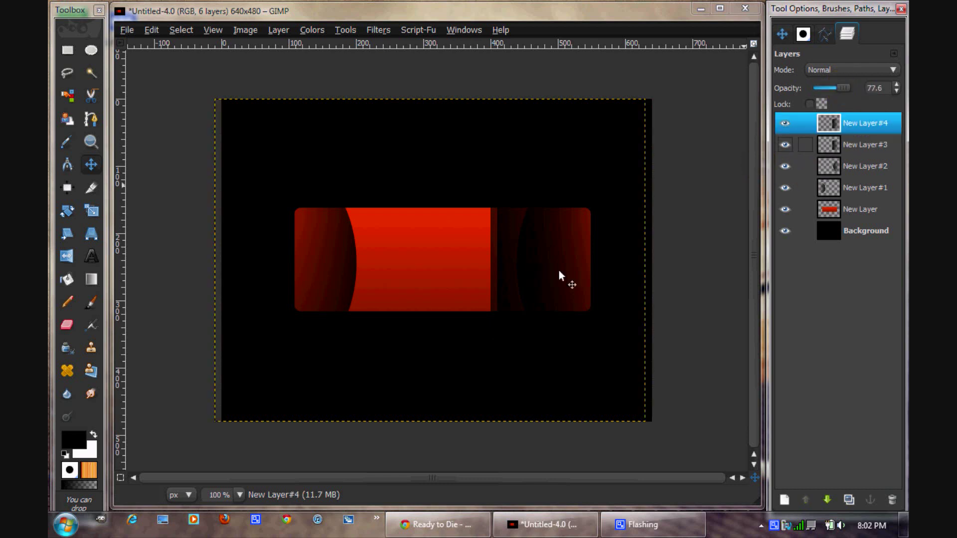
key("Right")
key("Left")
key("Left")
key("Left")
key("Left")
key("Left")
key("Left")
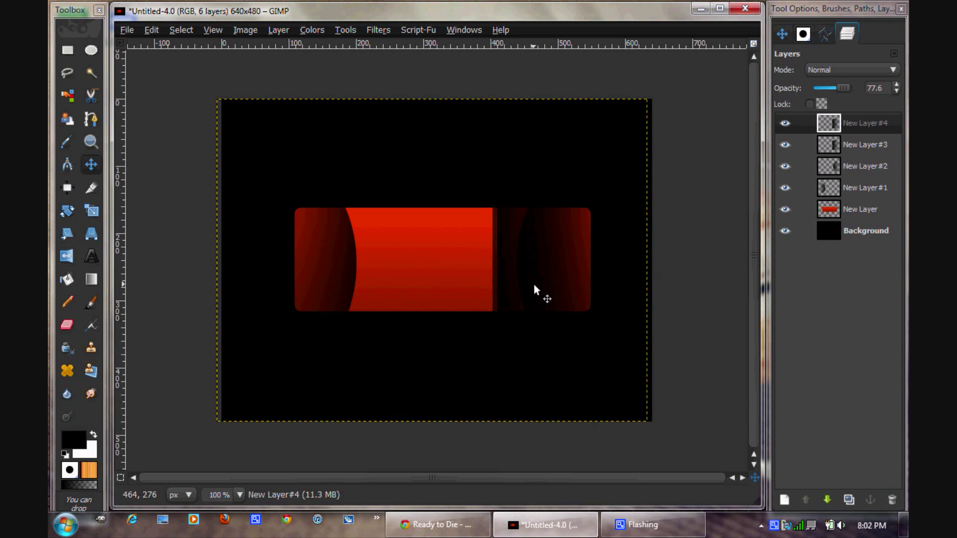
key("Left")
key("Left")
Step: Set the opacity of New Layer#2 to 69.0 and of New Layer#1 to 74.1
left_click(853, 168)
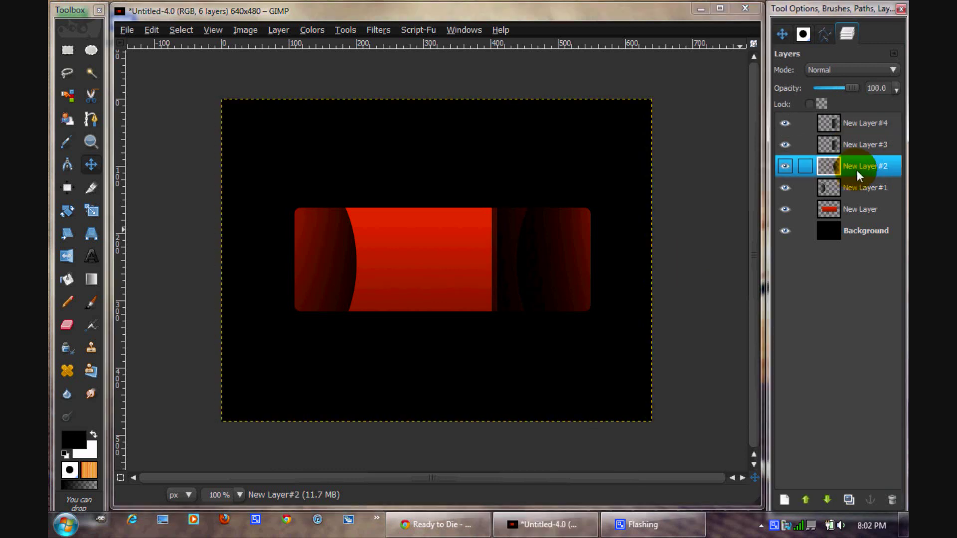
left_click(849, 88)
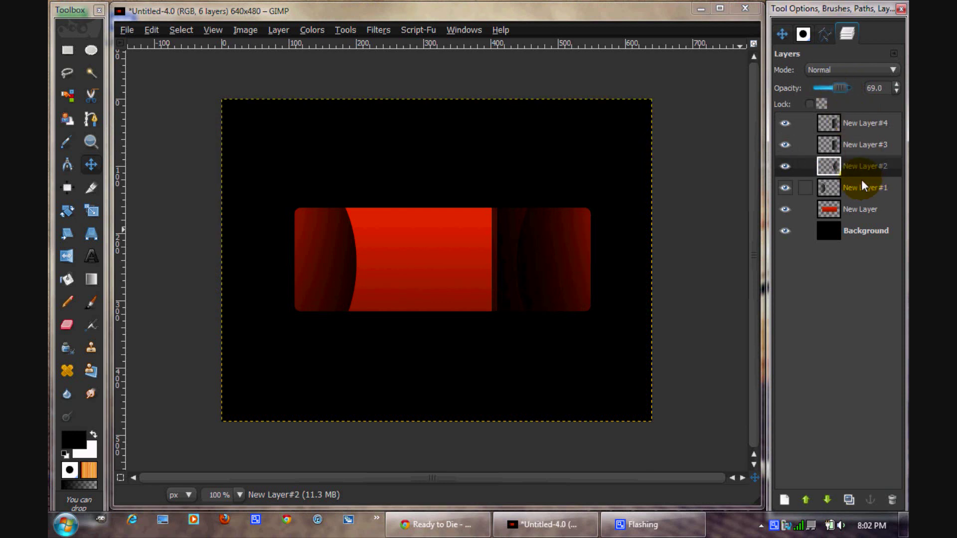
left_click(863, 185)
left_click(847, 86)
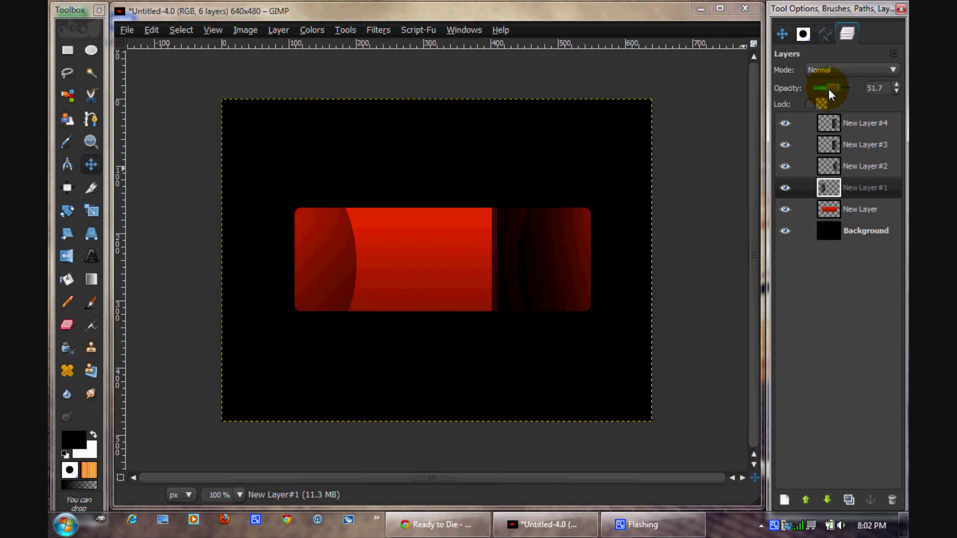
left_click_drag(834, 88, 836, 88)
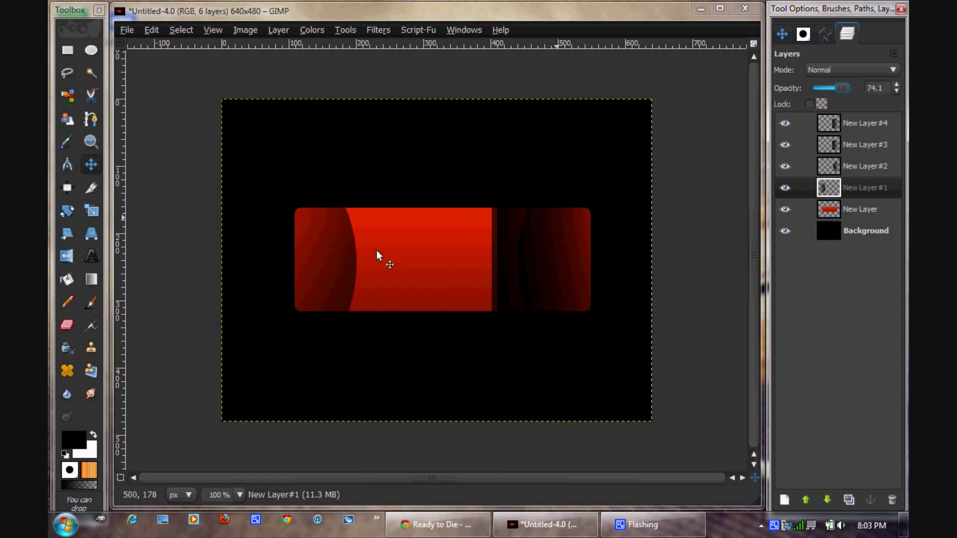
Step: Duplicate New Layer#3 and flip the copy horizontally so it covers the opposite end of the red rectangle
left_click(860, 144)
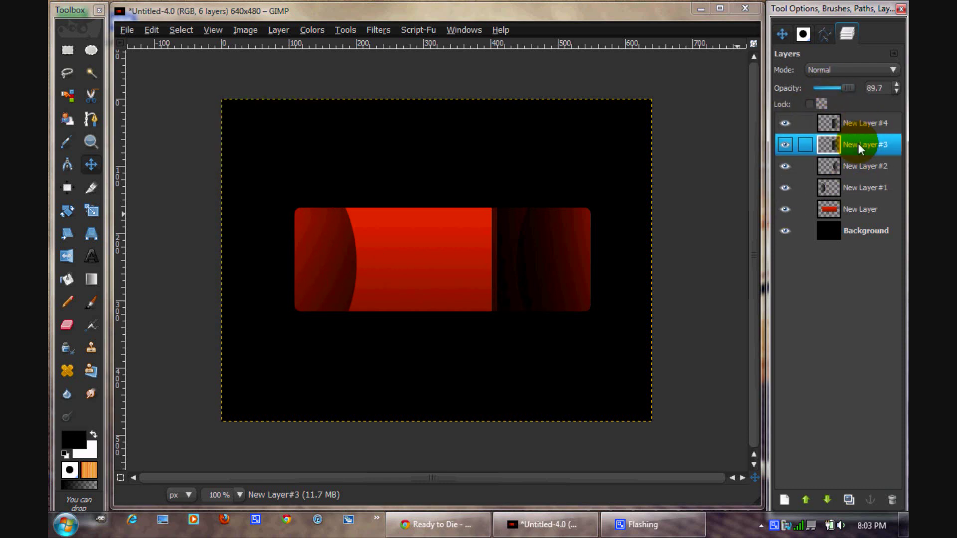
left_click(862, 123)
left_click(855, 141)
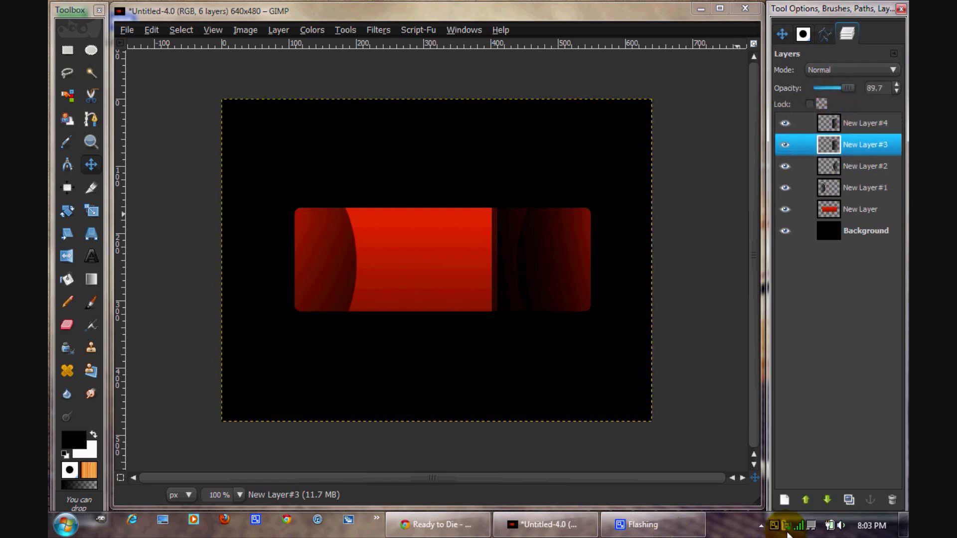
left_click(849, 498)
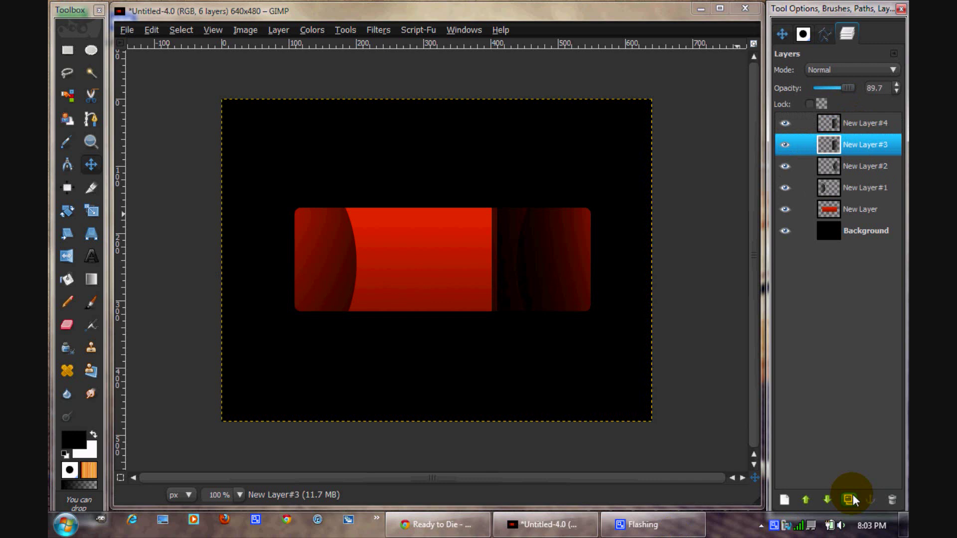
left_click(66, 256)
left_click(531, 268)
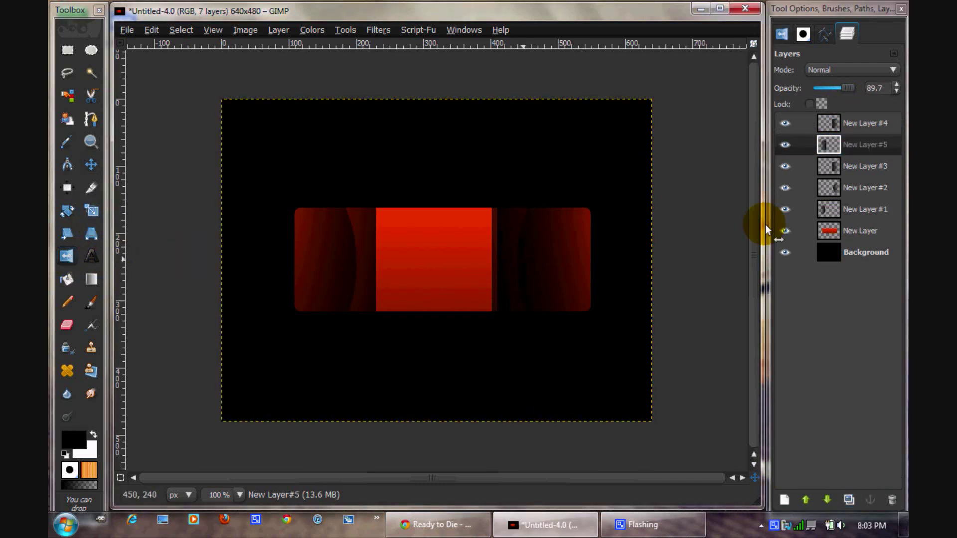
Step: Duplicate New Layer#4 and mirror the copy horizontally onto the other end of the red rectangle
left_click(853, 122)
left_click(848, 501)
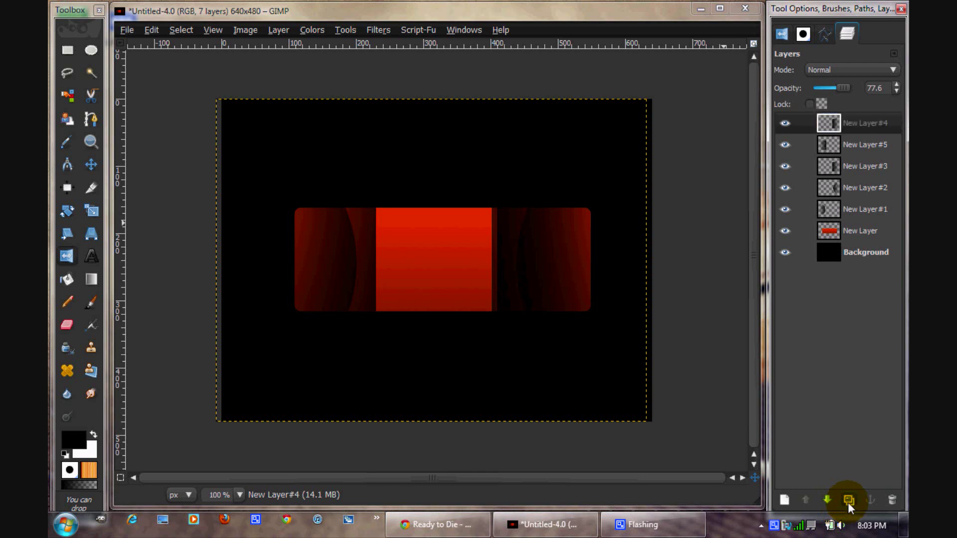
left_click(682, 188)
left_click(405, 265)
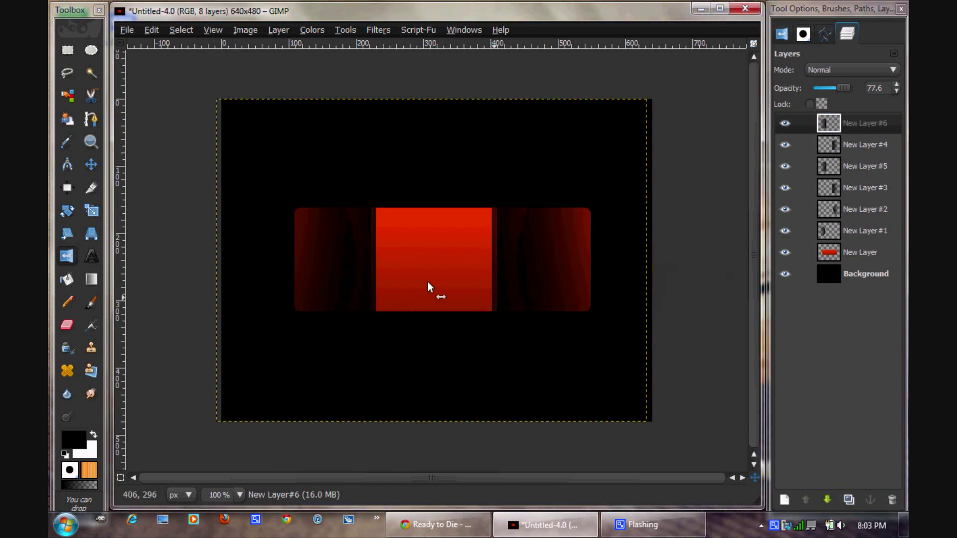
Step: Nudge the mirrored layer New Layer#5 about 6 px to the right to offset it from New Layer#6
left_click(90, 165)
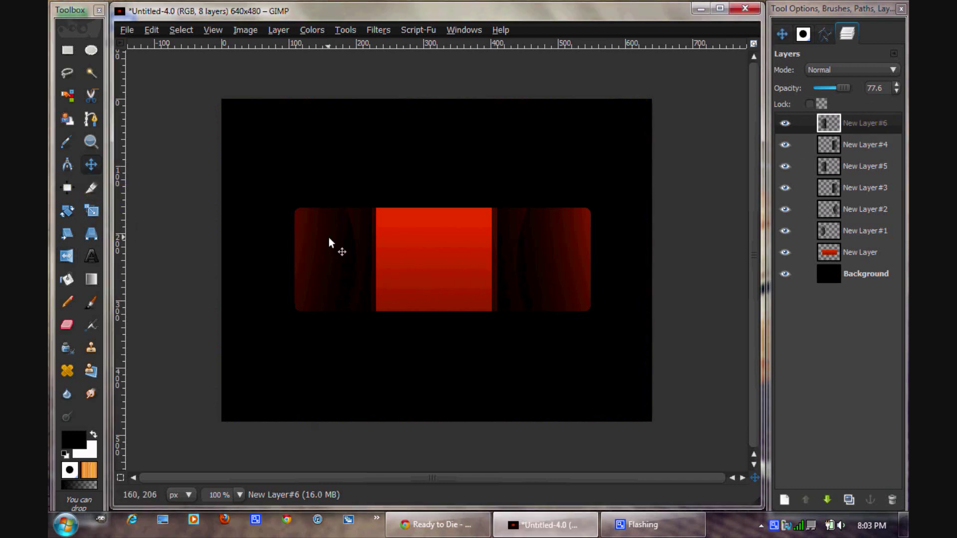
left_click(901, 285)
left_click(844, 164)
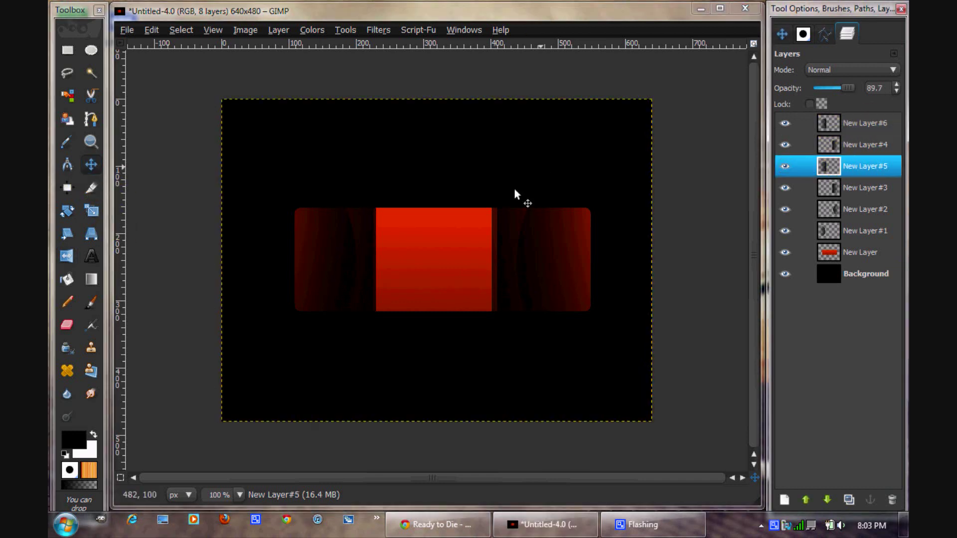
key("Right")
key("Right")
key("Right")
key("Right")
key("Right")
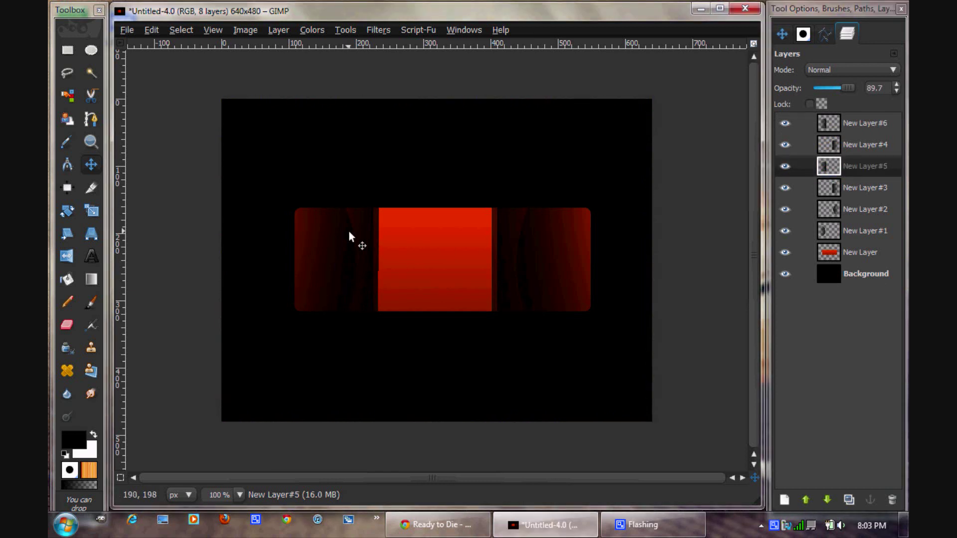
key("Right")
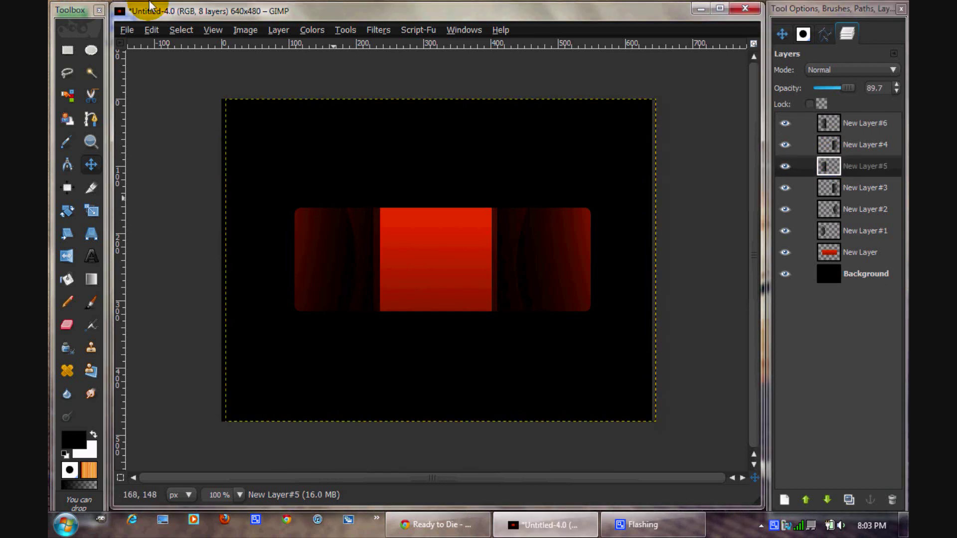
Step: Make a wide rounded rectangular selection over the upper part of the red rectangle, extending past both ends, and shift it to centre it
left_click(68, 49)
left_click_drag(272, 176, 638, 254)
left_click_drag(476, 222, 465, 222)
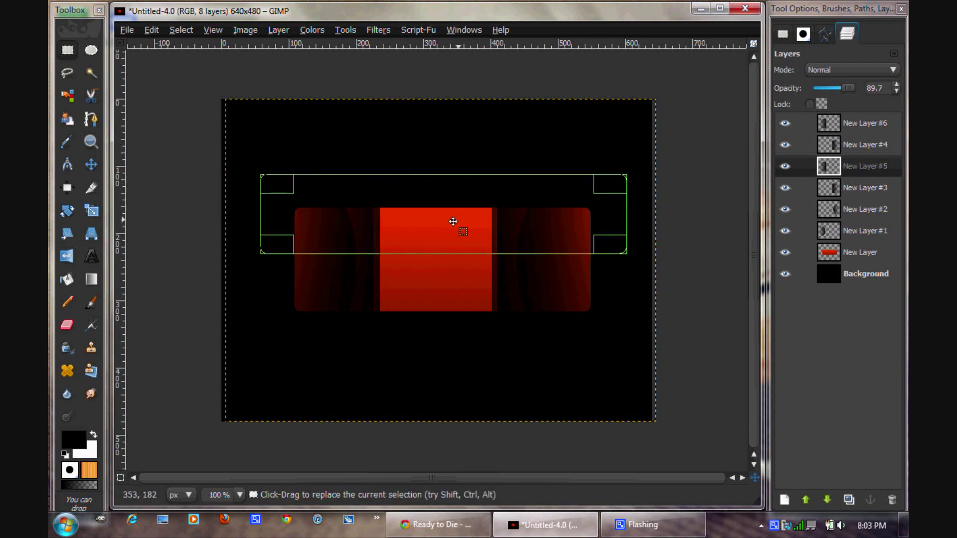
Step: Fill the selection on a new top layer with a vertical white gradient that fades out upward, and clear the selection
left_click(93, 435)
left_click(91, 279)
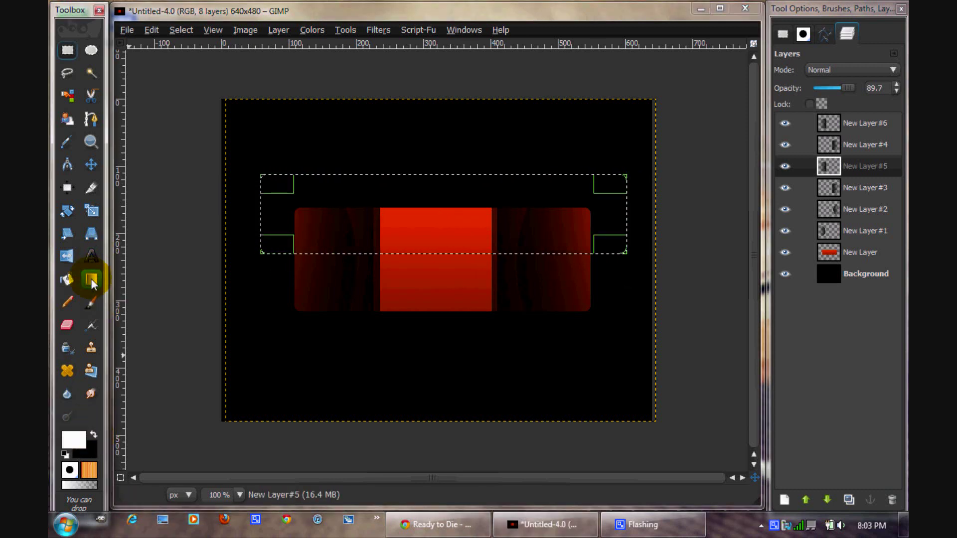
left_click(878, 121)
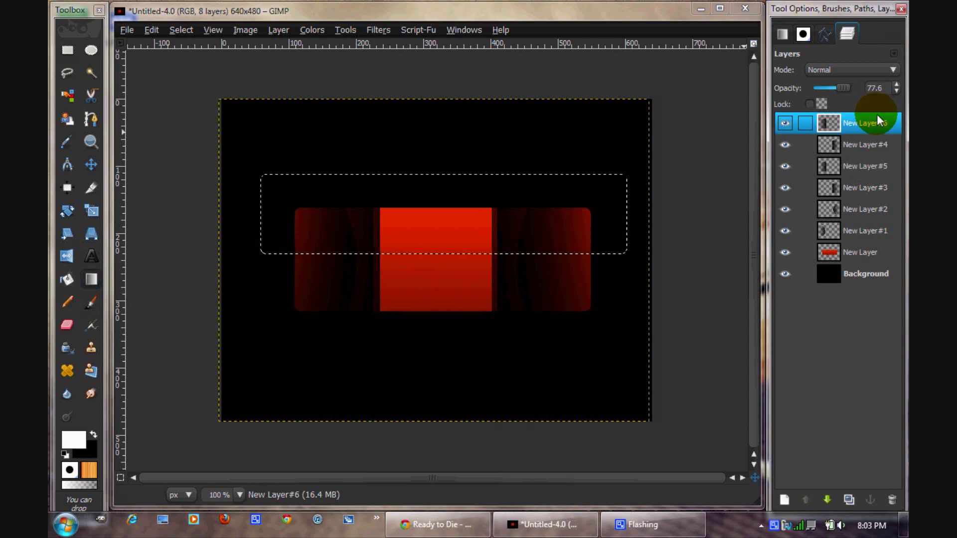
key("ctrl+shift+n")
key("Return")
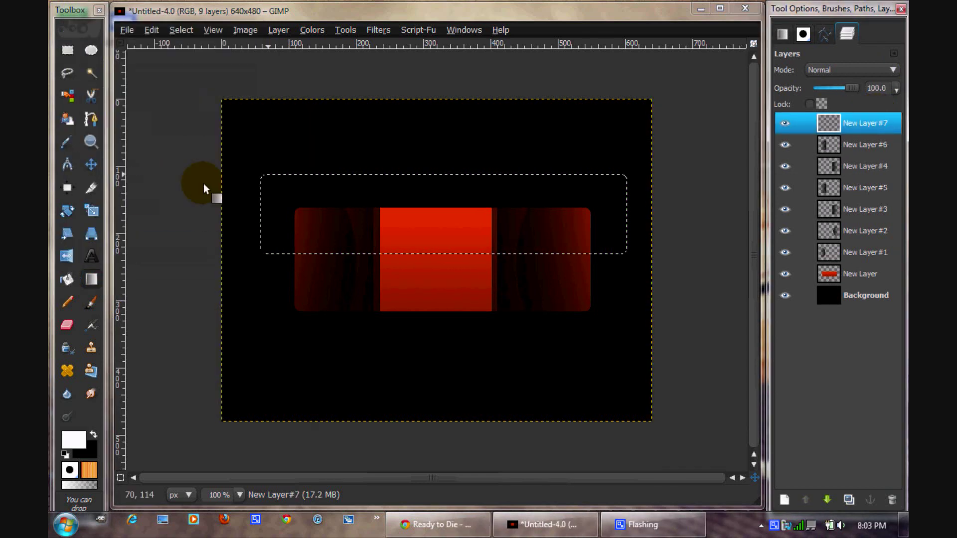
left_click_drag(446, 270, 448, 176)
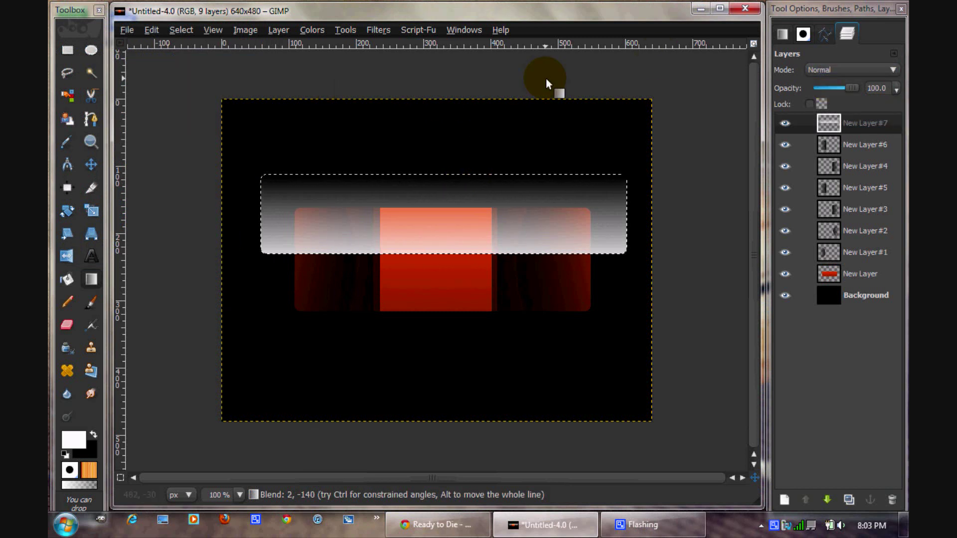
key("ctrl+shift+a")
Step: Set the white gradient layer New Layer#7 to Overlay mode and move it up about 10 px
left_click(840, 69)
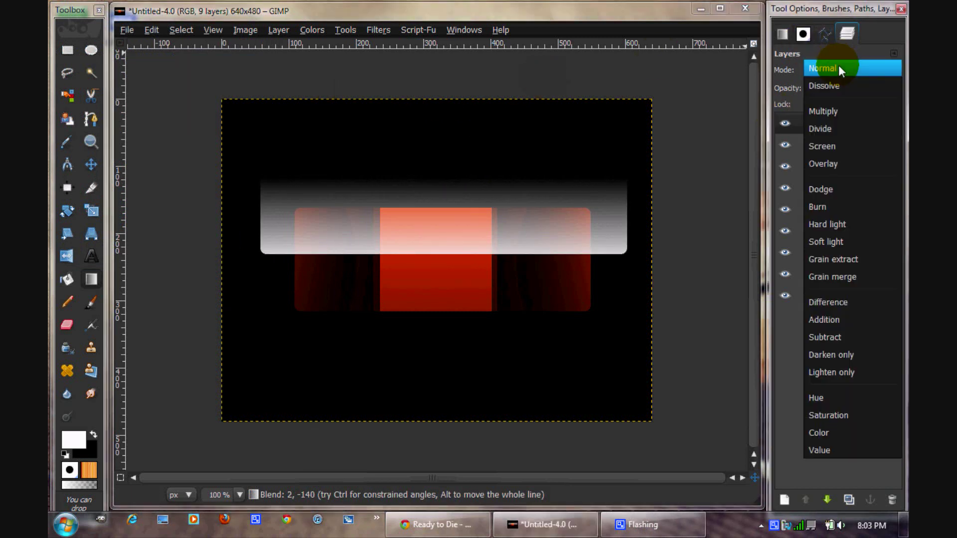
left_click(832, 165)
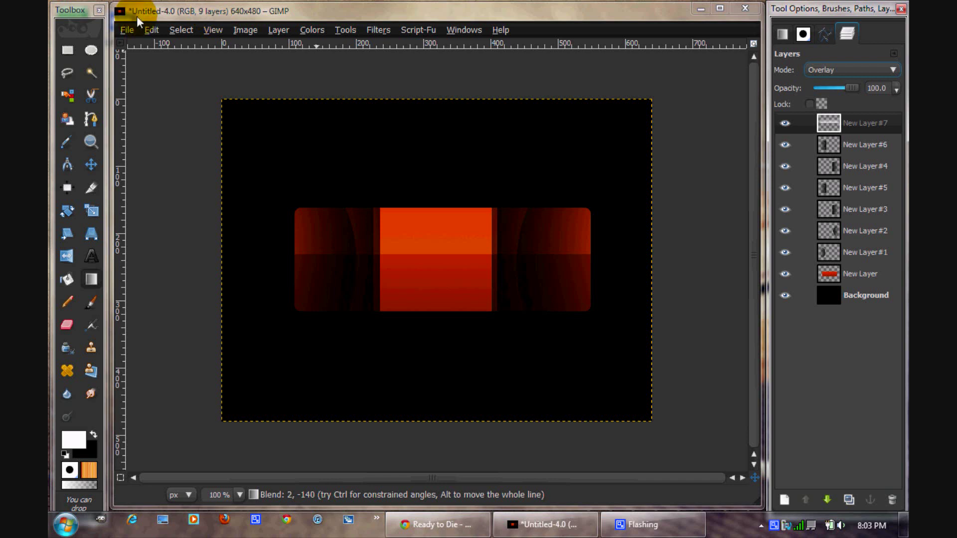
left_click(91, 164)
left_click_drag(433, 230, 431, 223)
left_click(803, 217)
left_click(870, 299)
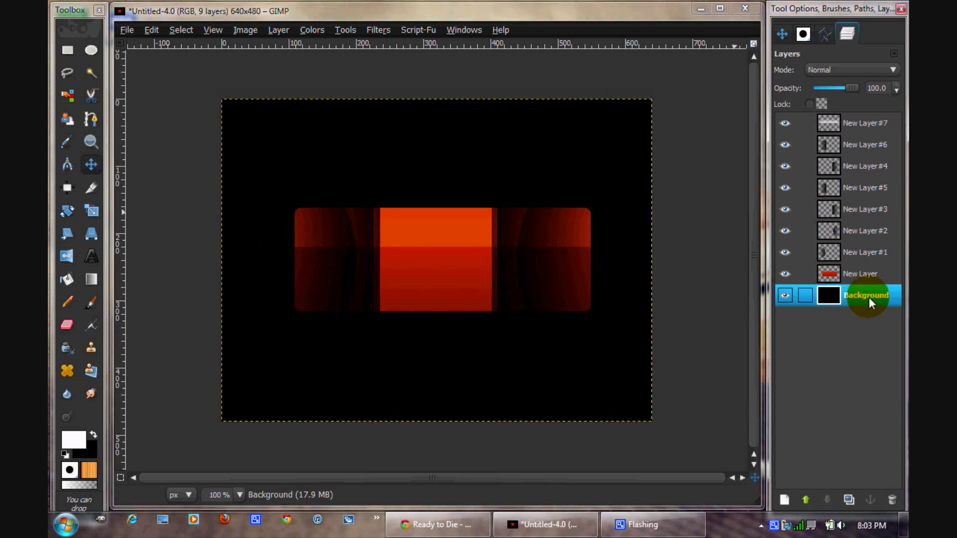
Step: Make a wide elliptical selection in the middle of the bright central section of the rectangle
left_click(851, 119)
left_click(90, 50)
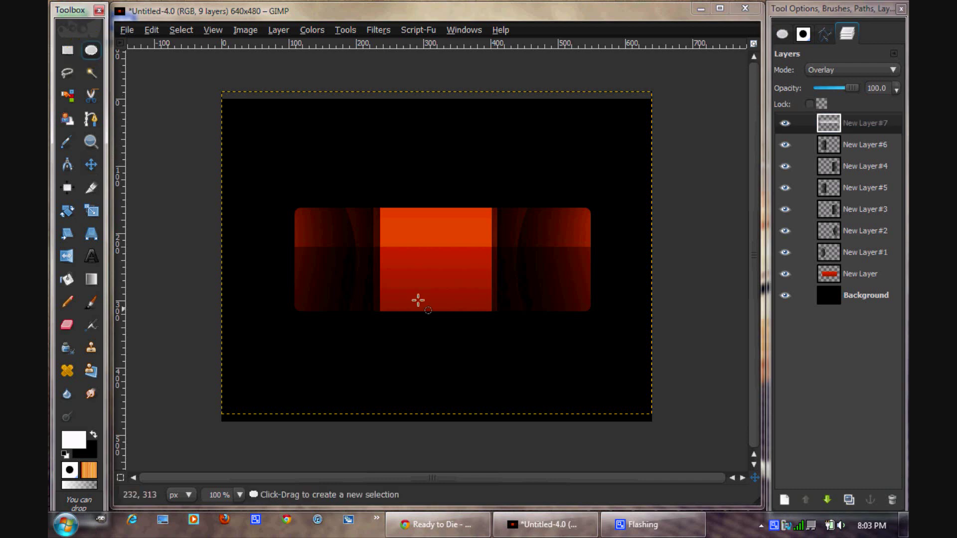
left_click_drag(386, 235, 488, 285)
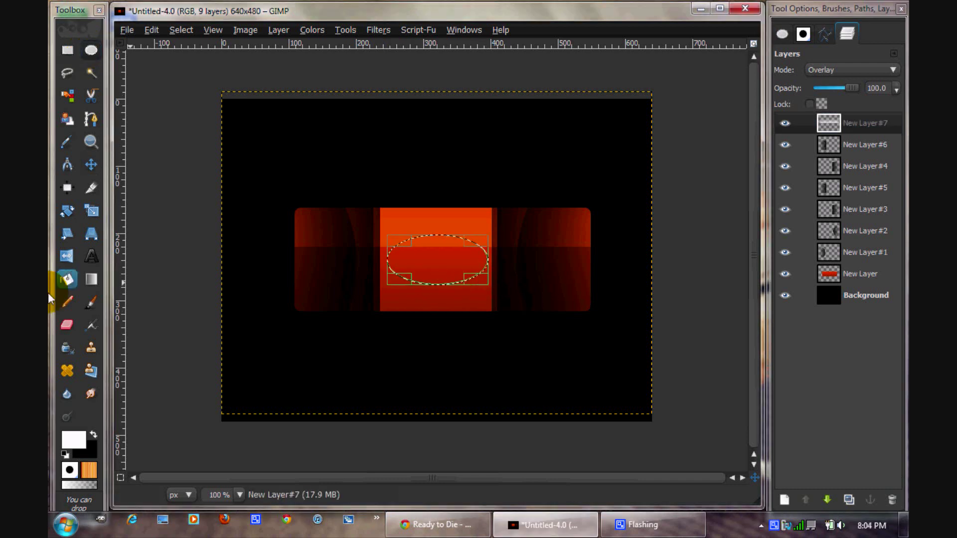
Step: Fill the ellipse on a new layer with a black gradient fading downward to transparent, and clear the selection
left_click(91, 279)
left_click(93, 435)
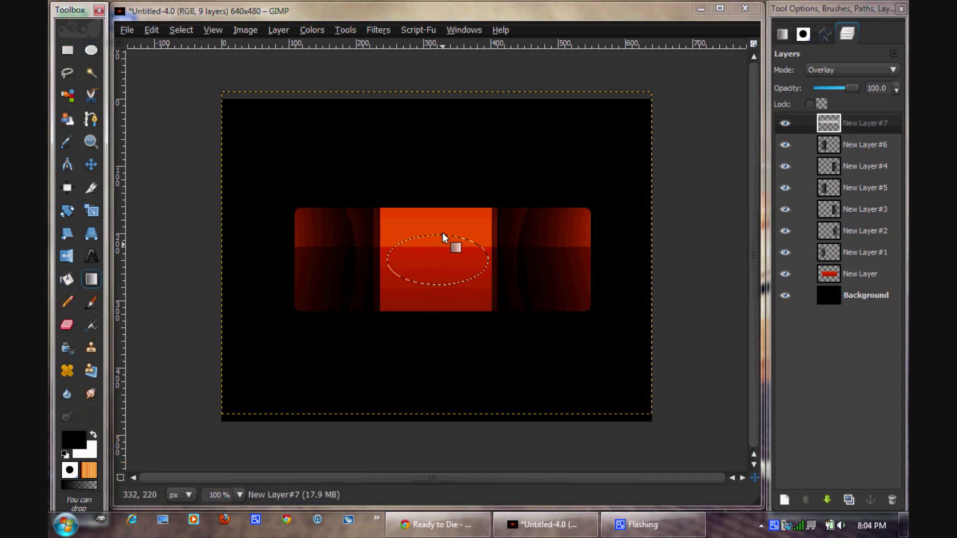
key("shift+ctrl+n")
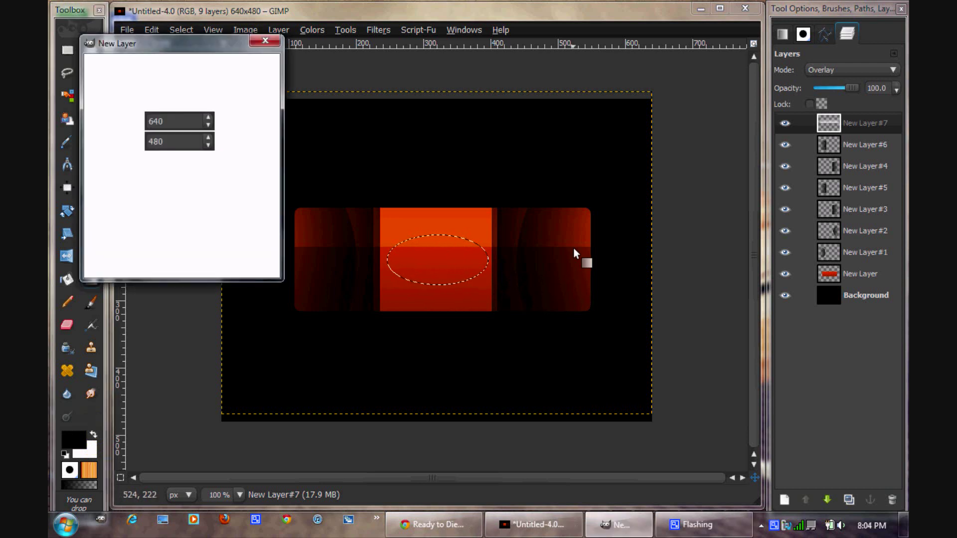
key("Return")
left_click_drag(441, 237, 446, 283)
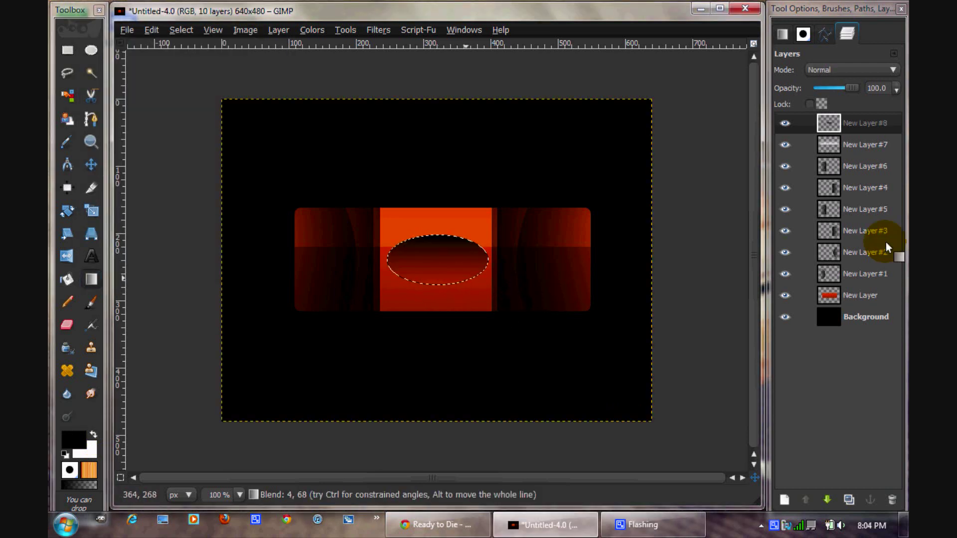
key("shift+ctrl+a")
Step: Duplicate the ellipse layer New Layer#8 and nudge the copy down a few pixels
left_click(773, 133)
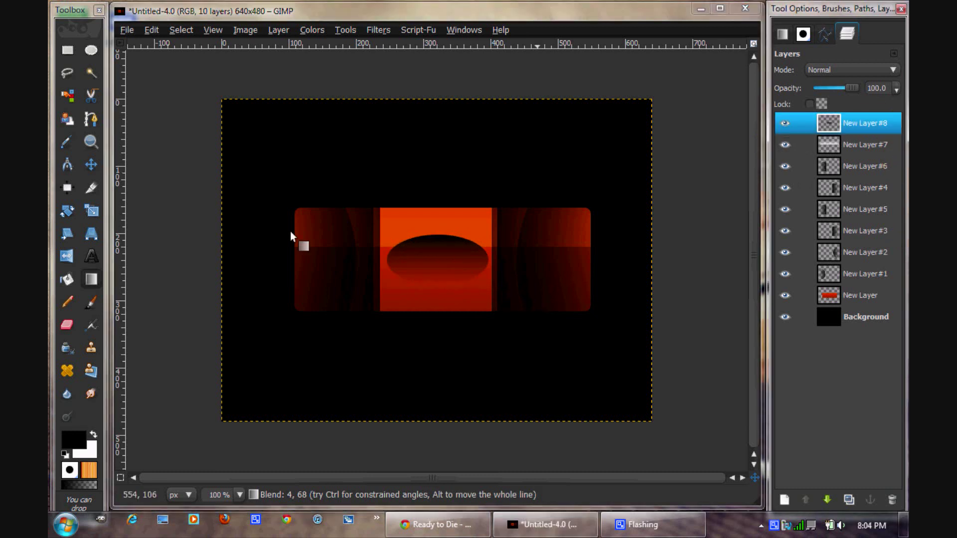
left_click(849, 500)
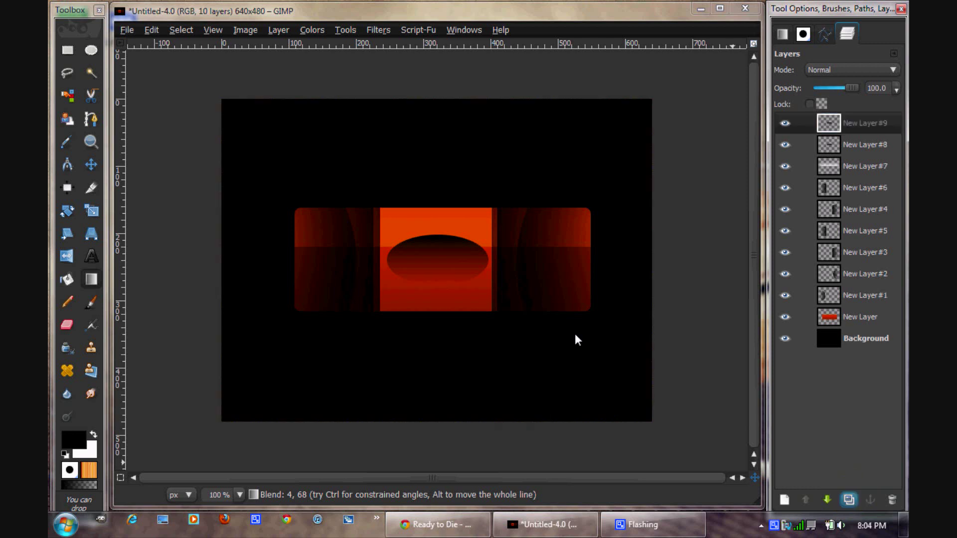
left_click(90, 164)
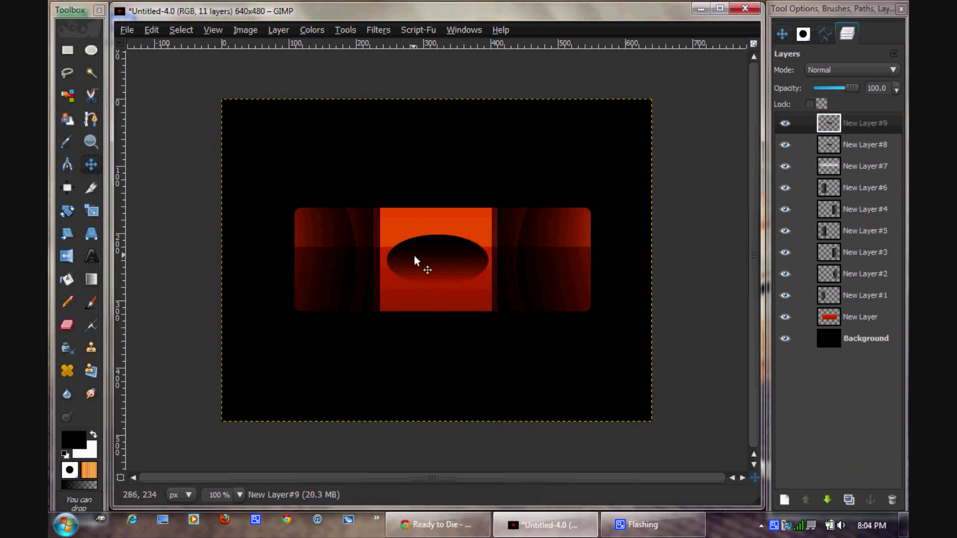
key("Down")
key("Down")
key("Down")
key("Down")
key("Down")
key("Down")
key("Down")
key("Down")
key("Down")
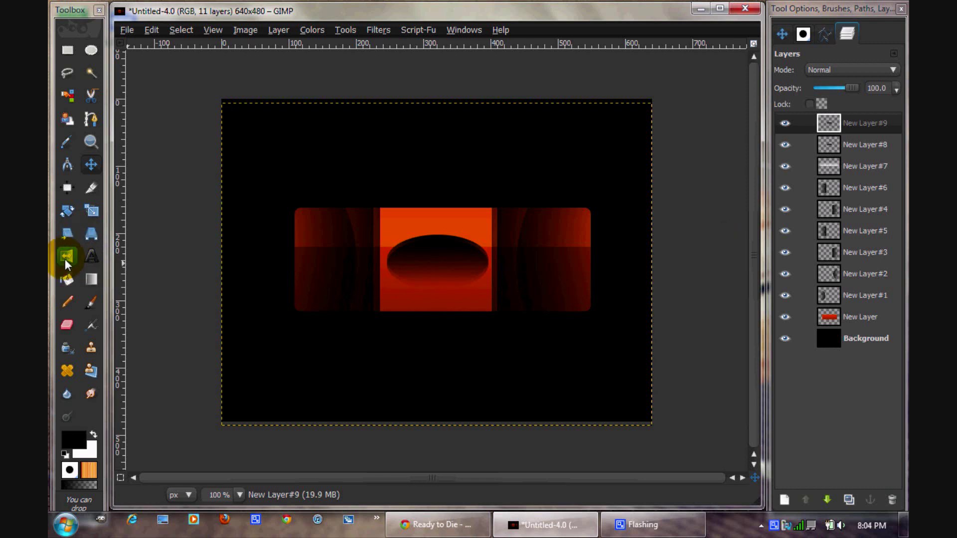
Step: Try Overlay mode on New Layer#8, set its opacity to 82.8 and return its mode to Normal
left_click(860, 126)
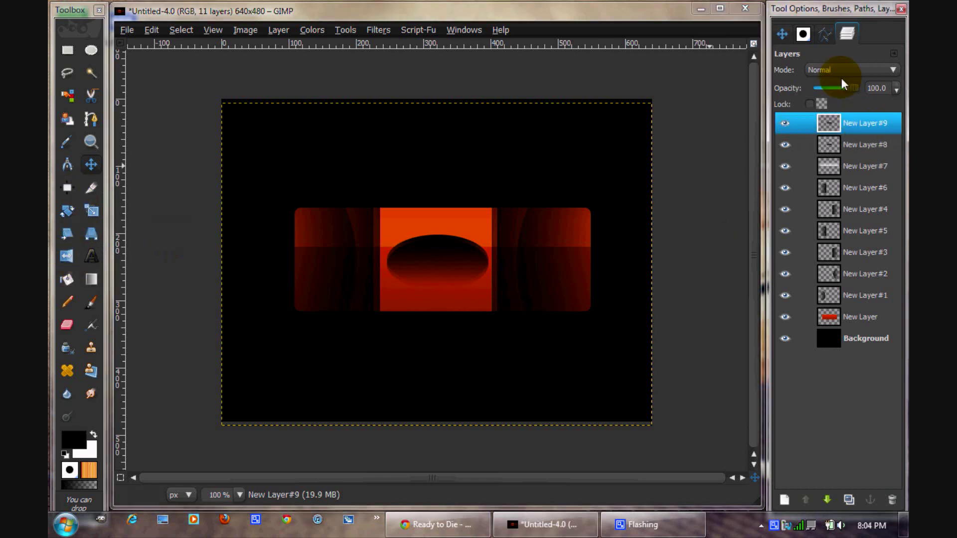
left_click(867, 144)
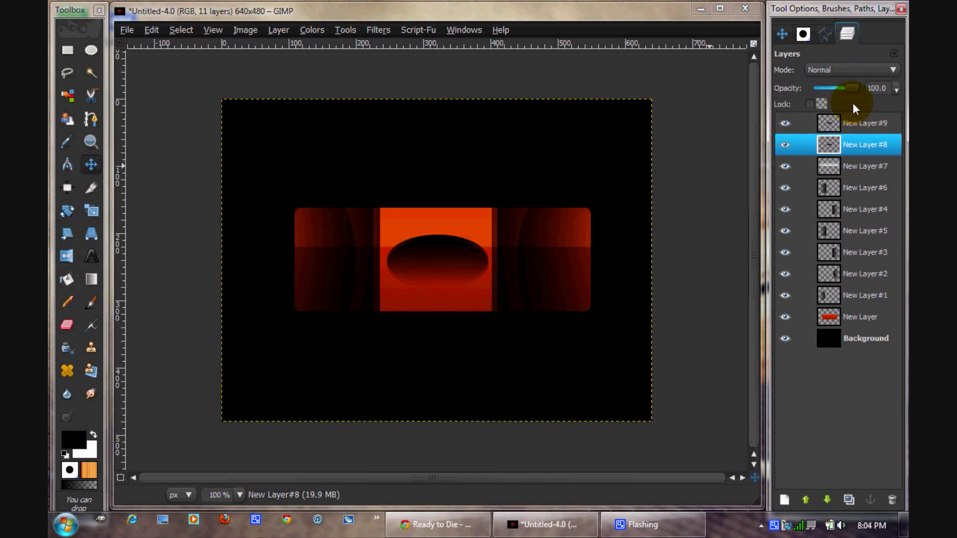
left_click(855, 70)
left_click(835, 158)
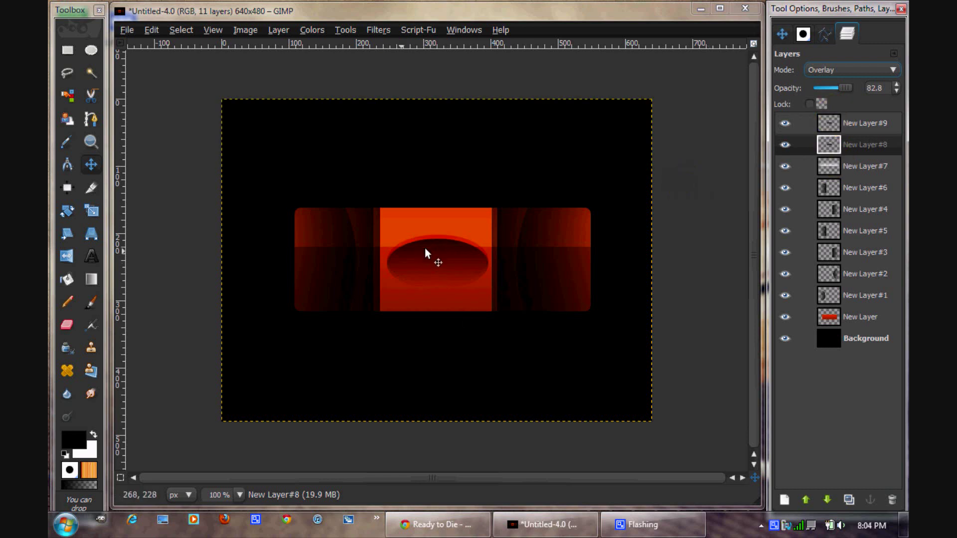
left_click(849, 66)
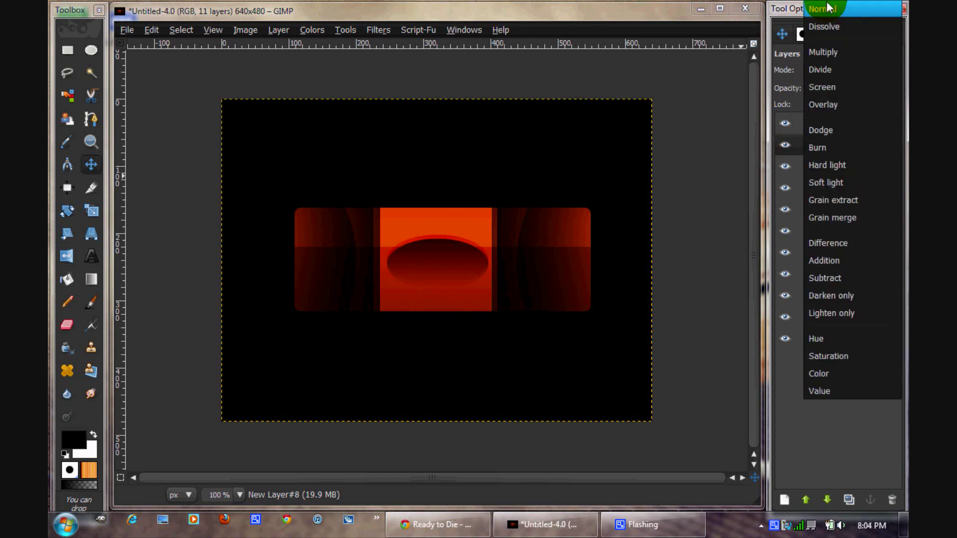
left_click(826, 5)
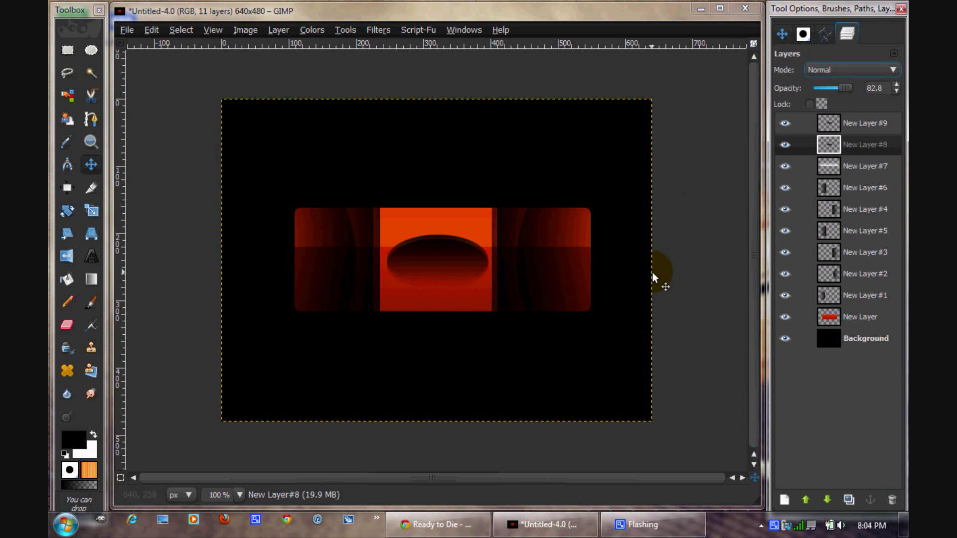
Step: Apply a Gaussian Blur with a 5.0 px horizontal and vertical radius to the white highlight layer New Layer#7
left_click(854, 168)
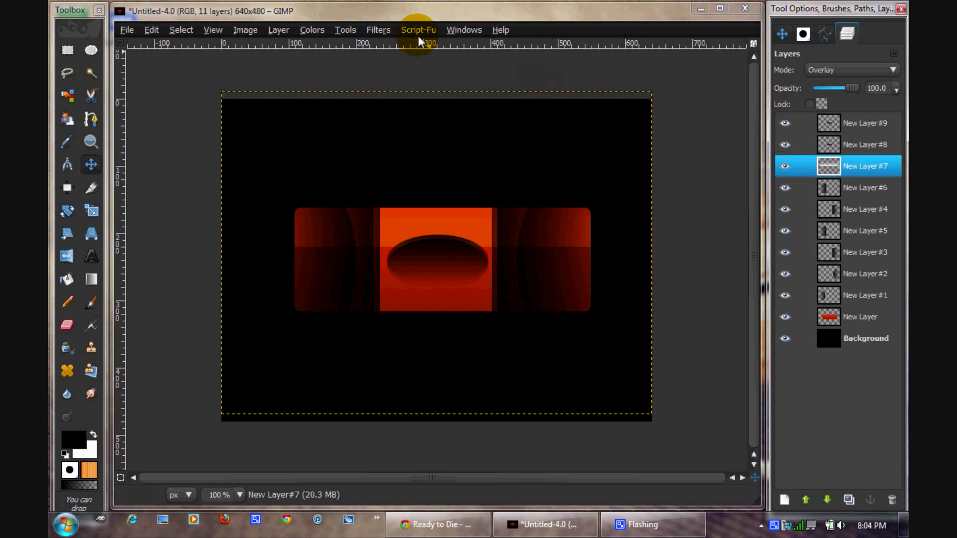
left_click(379, 30)
mouse_move(470, 99)
left_click(553, 110)
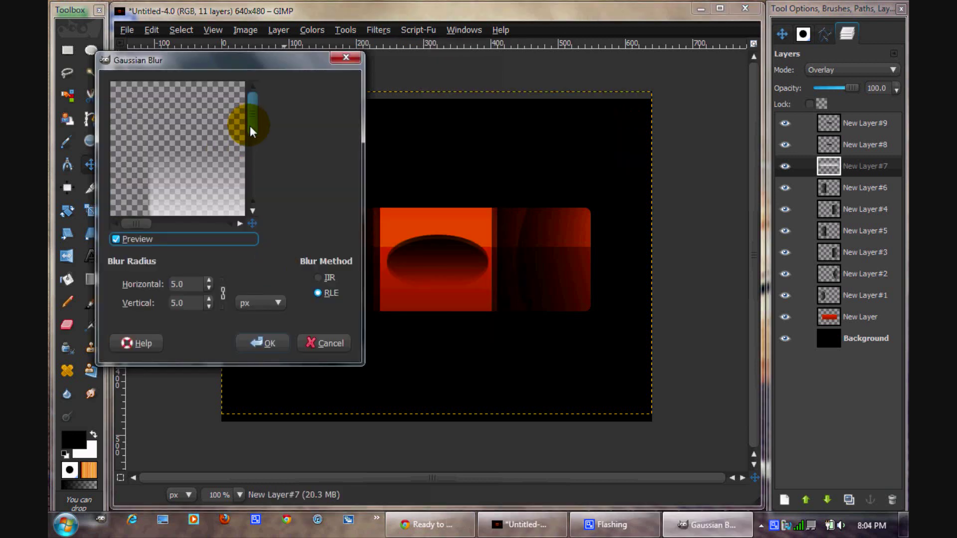
left_click_drag(249, 131, 253, 135)
left_click(264, 345)
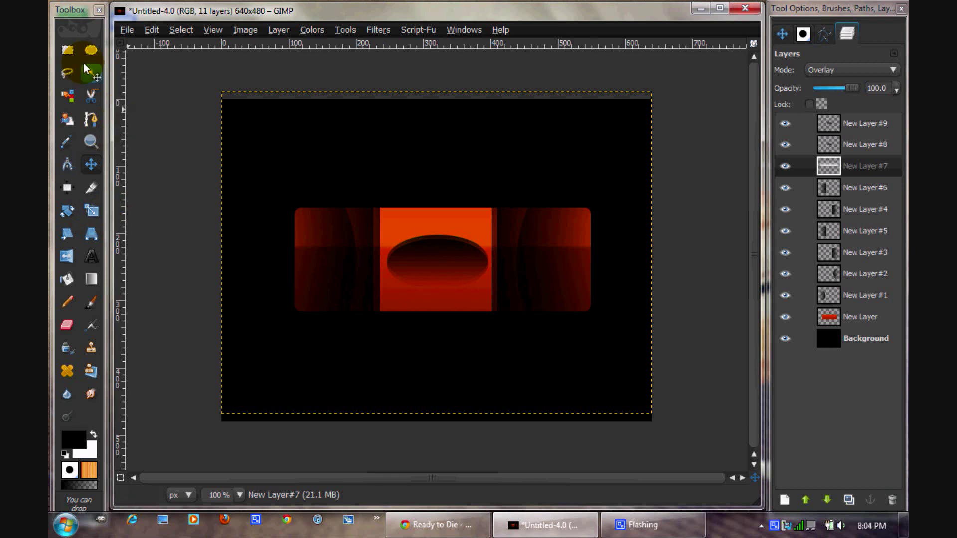
left_click(61, 49)
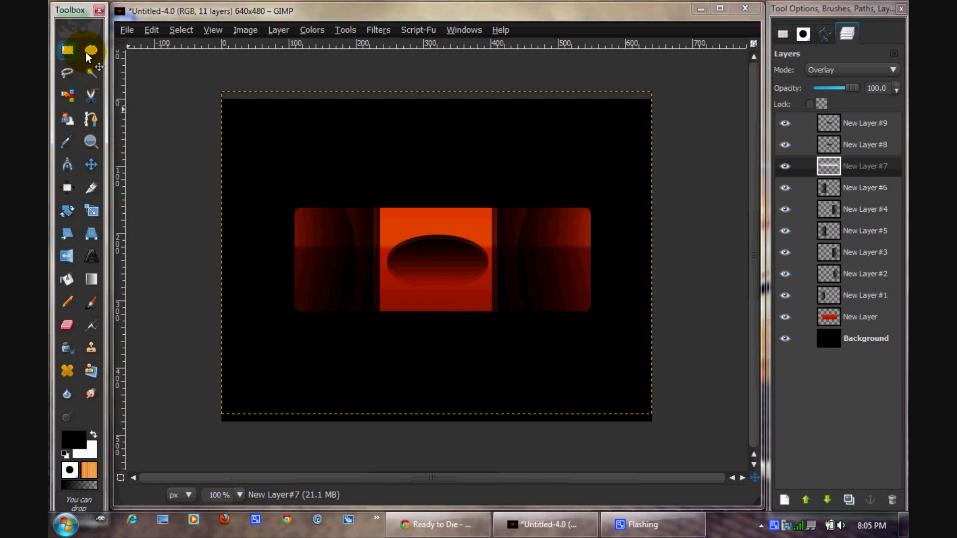
left_click(68, 73)
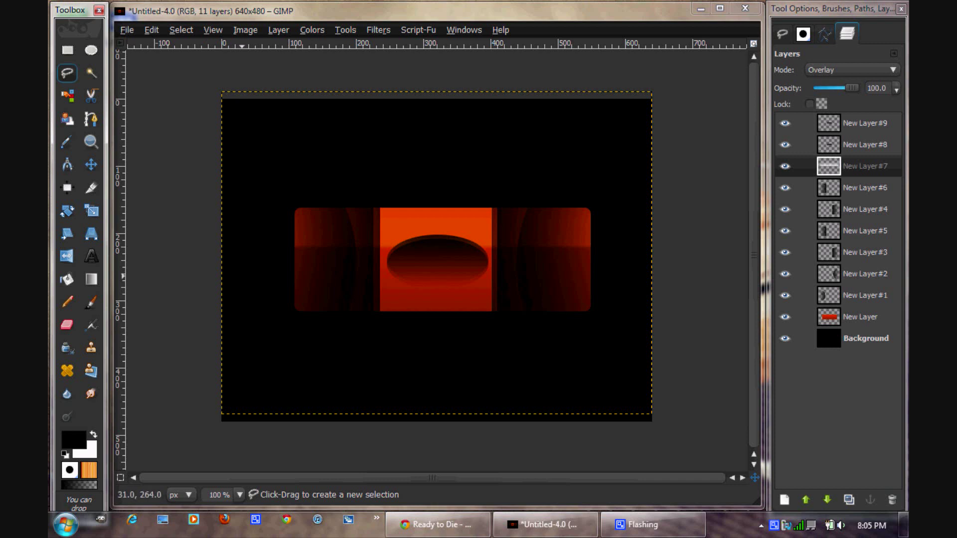
left_click(423, 192)
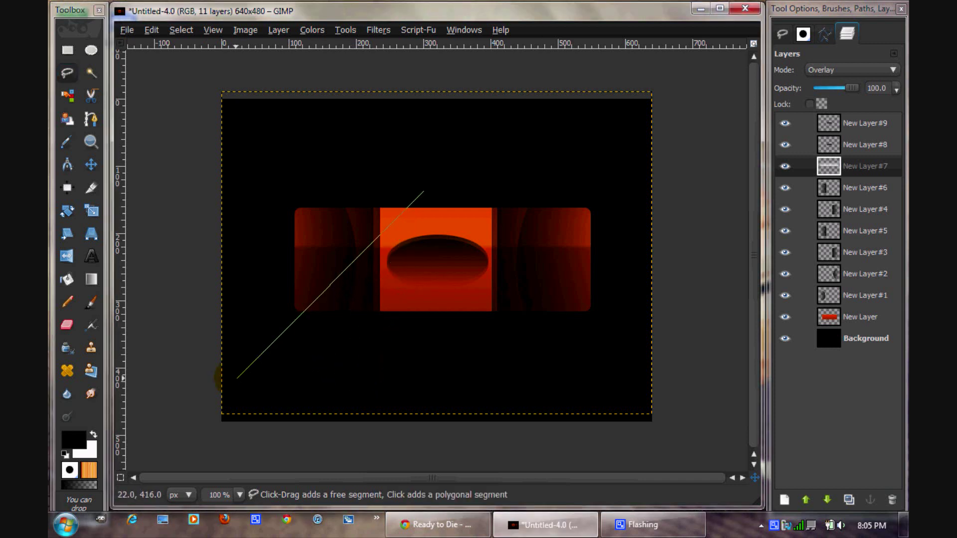
mouse_move(236, 379)
left_mouse_down()
mouse_move(234, 147)
mouse_move(393, 168)
left_mouse_up()
left_click(423, 191)
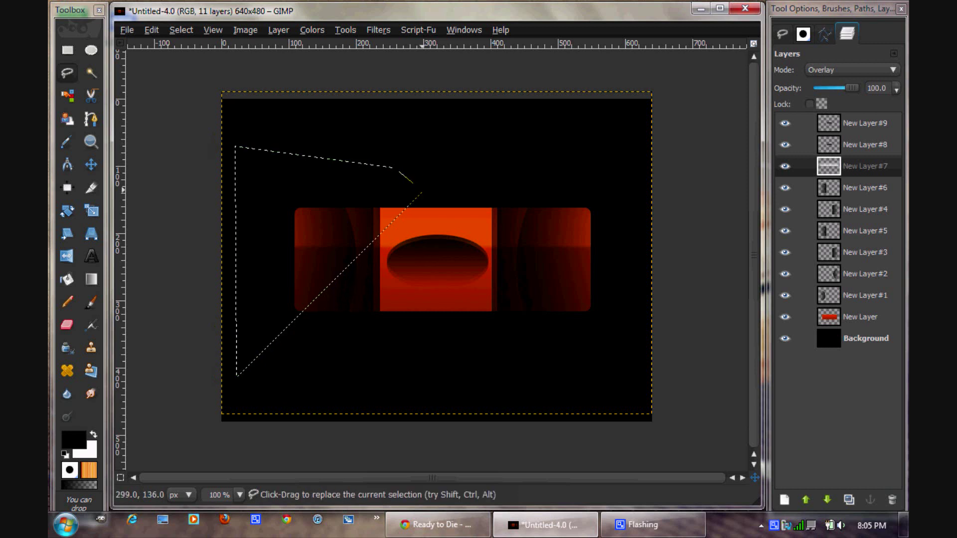
Step: Add a transparent 640 × 480 px layer above New Layer#9
left_click(91, 279)
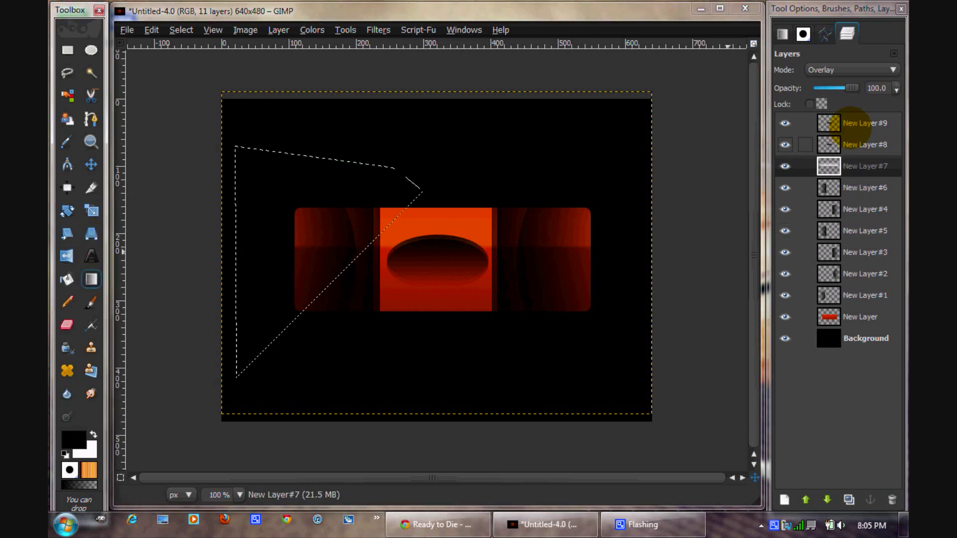
left_click(853, 123)
key("shift+ctrl+n")
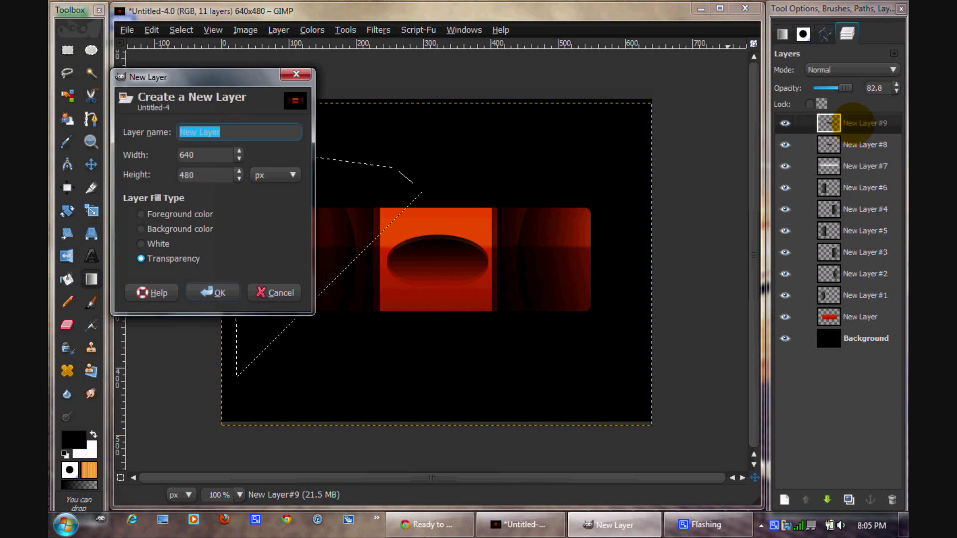
key("Return")
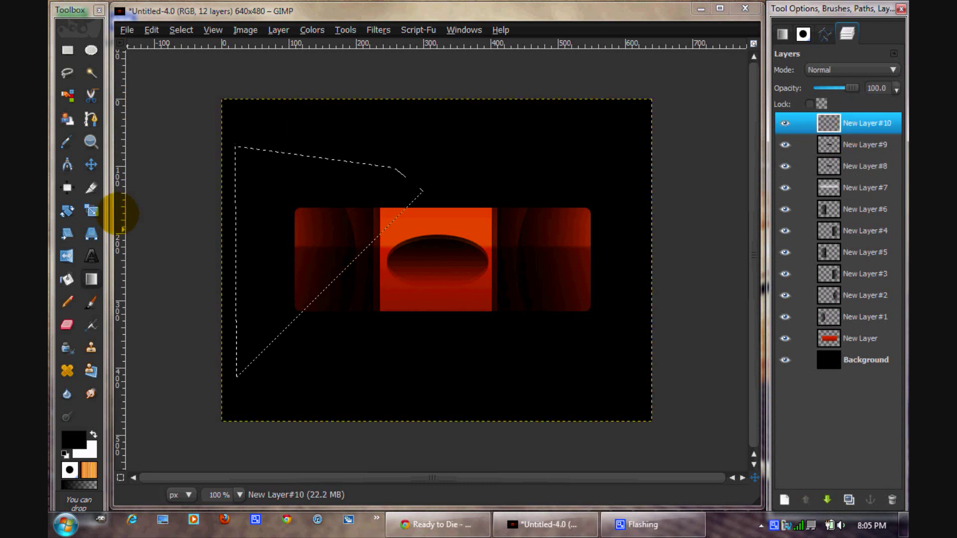
Step: Clear the selection, outline a steeper slanted polygon over the rectangle's left half, and fill it with a black gradient fading toward the upper left
left_click(91, 165)
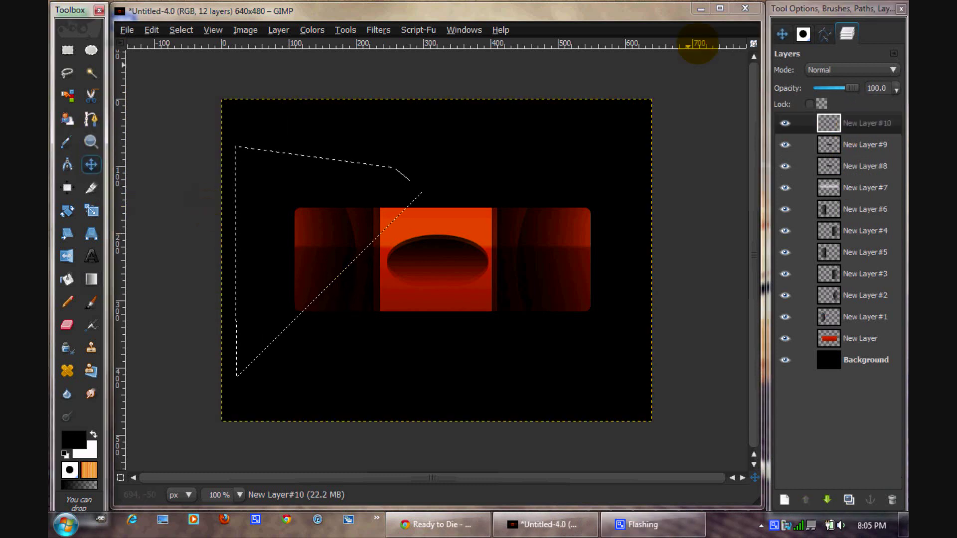
left_click(67, 73)
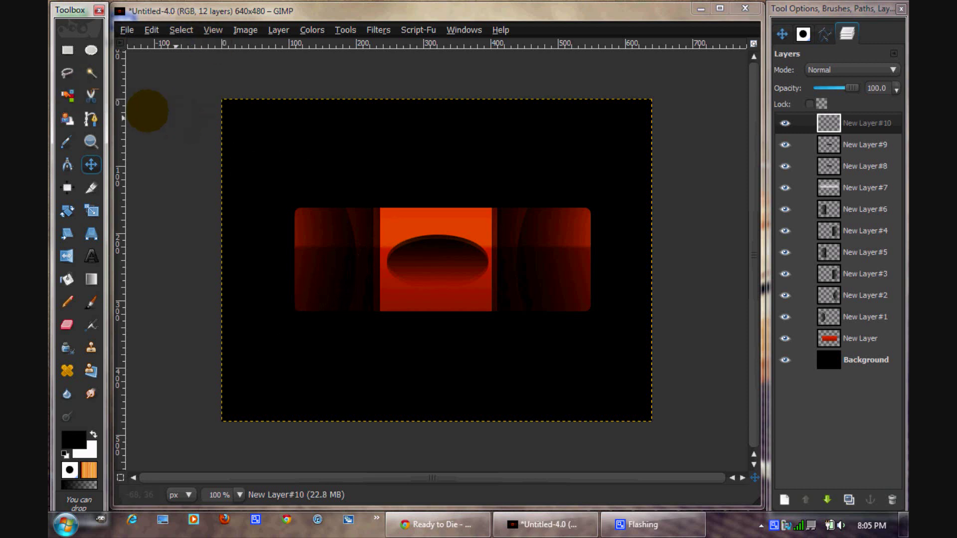
left_click(67, 72)
left_click(441, 187)
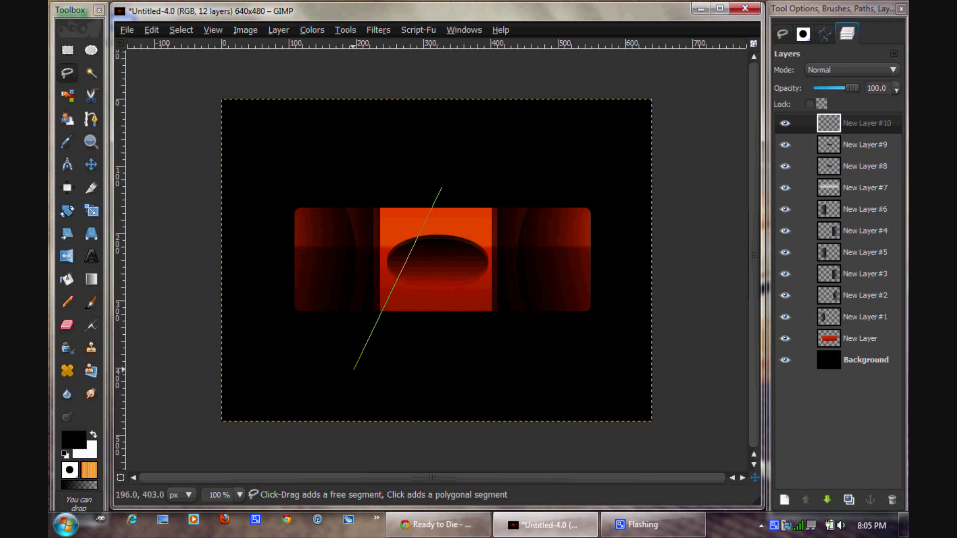
left_click(352, 369)
left_click(205, 264)
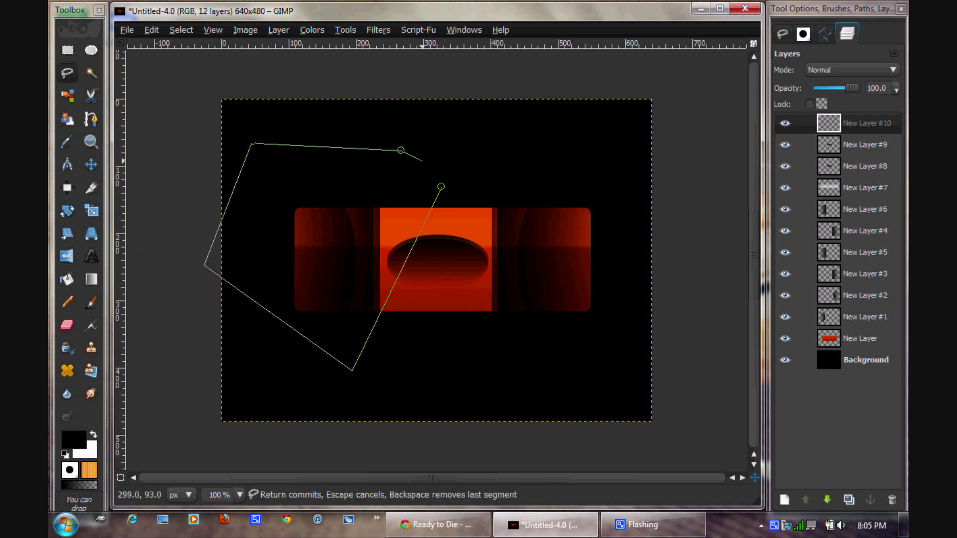
left_click(441, 188)
left_click(92, 279)
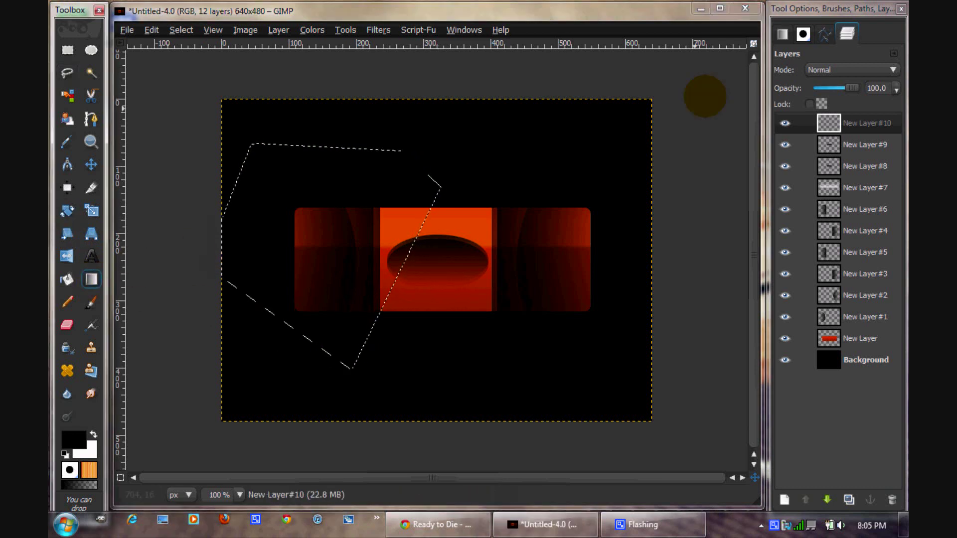
mouse_move(435, 276)
left_mouse_down()
mouse_move(250, 199)
mouse_move(261, 193)
left_mouse_up()
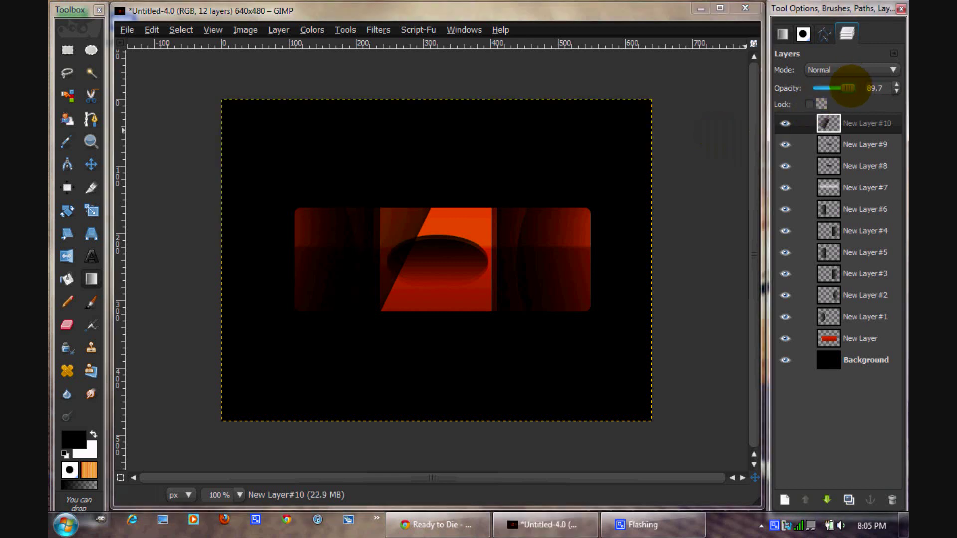
Step: Try Overlay mode on New Layer#10, return it to Normal and set its opacity to 81.0
left_click(842, 70)
left_click(869, 162)
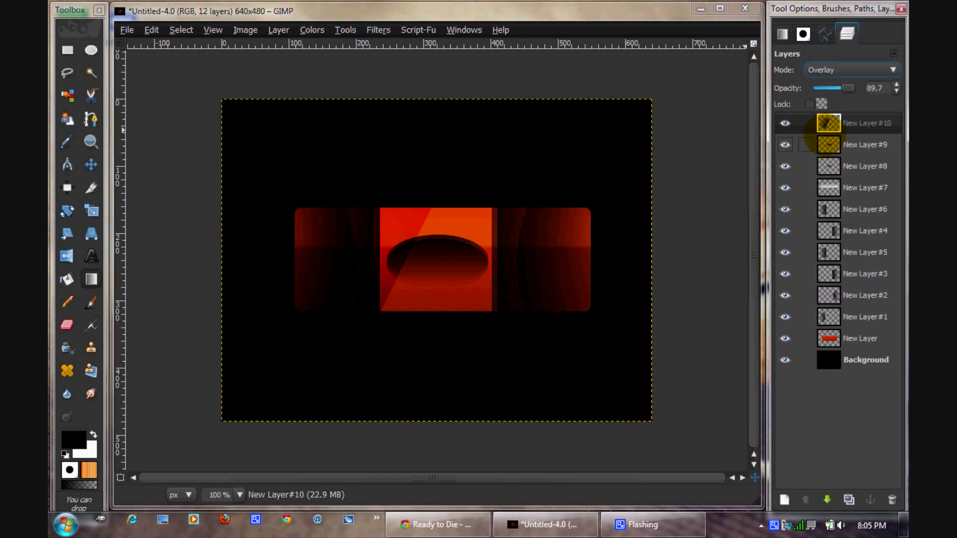
left_click(850, 69)
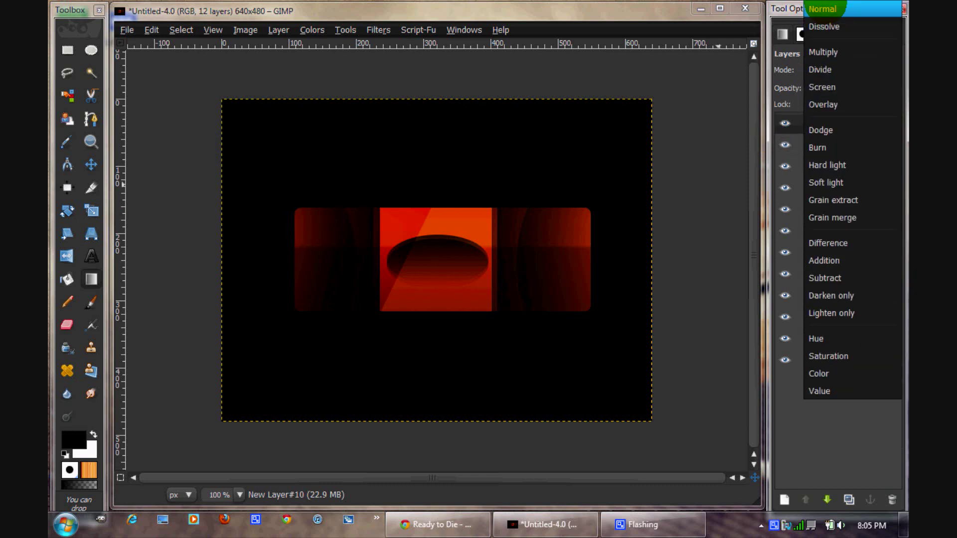
left_click(843, 9)
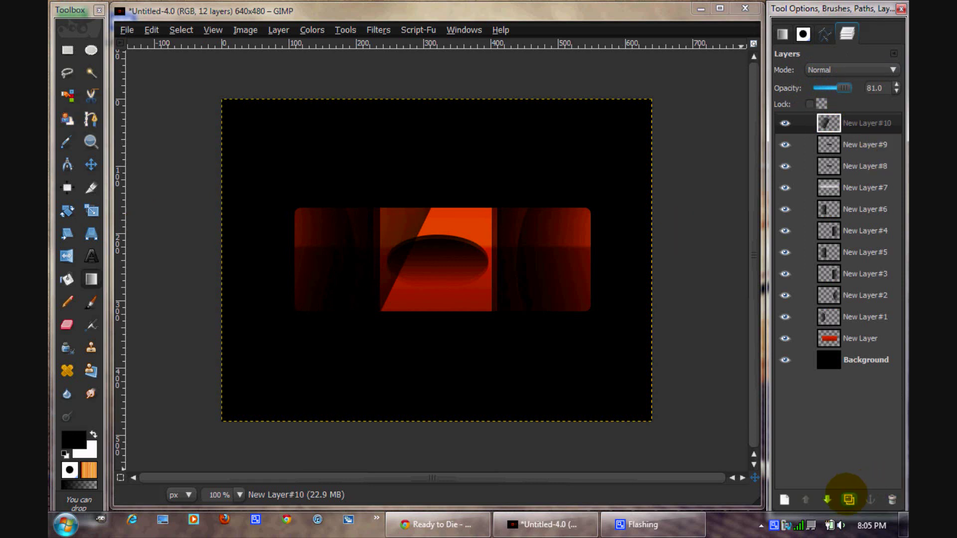
Step: Duplicate the slanted gradient layer New Layer#10 and flip the copy horizontally
left_click(849, 500)
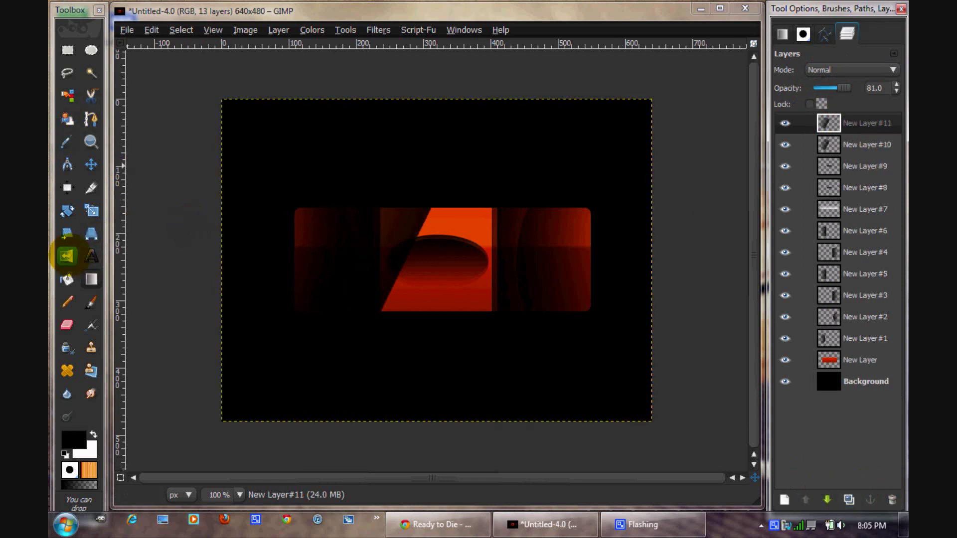
left_click(66, 256)
left_click(409, 243)
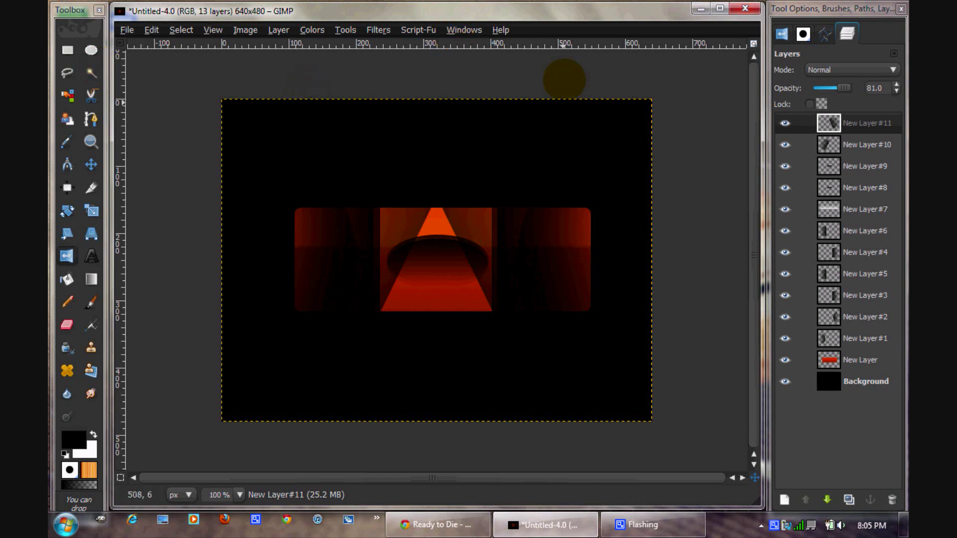
Step: Lower the opacity of New Layer#11 to 37.9 and of New Layer#10 to 44.8
mouse_move(844, 88)
left_mouse_down()
mouse_move(824, 87)
mouse_move(832, 88)
left_mouse_up()
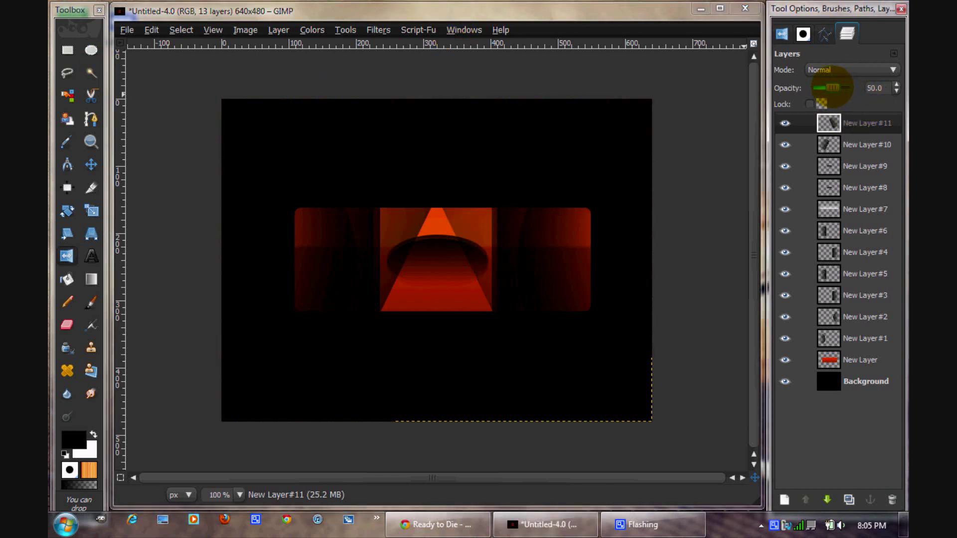
left_click(829, 144)
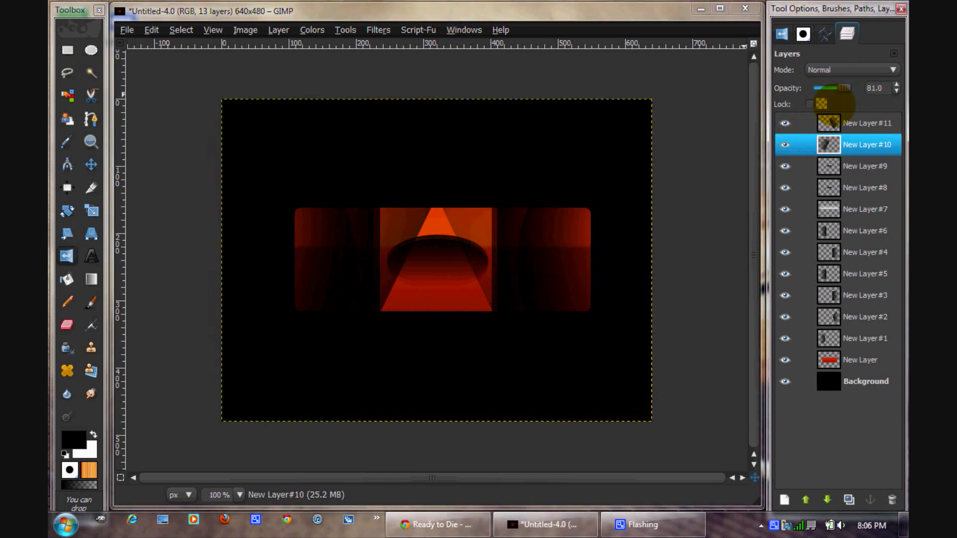
left_click_drag(843, 87, 832, 88)
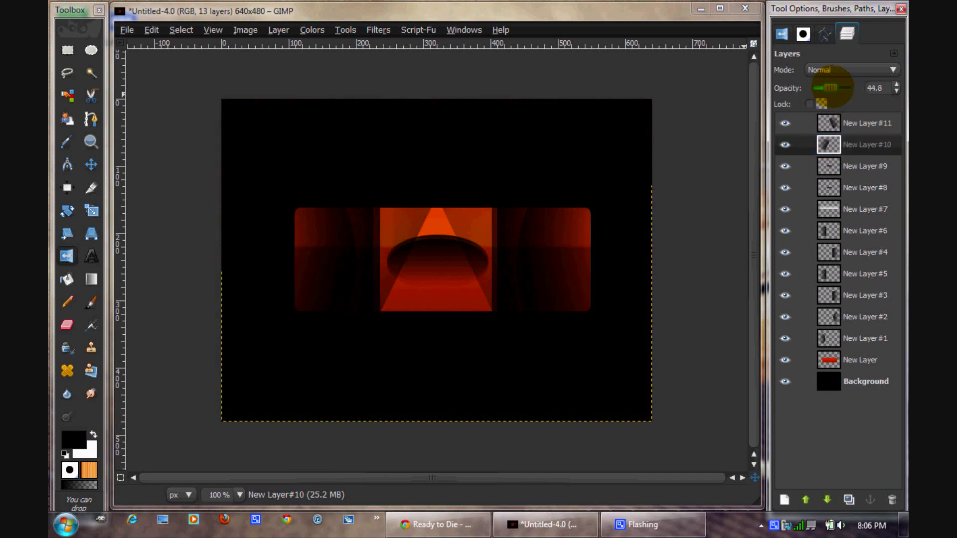
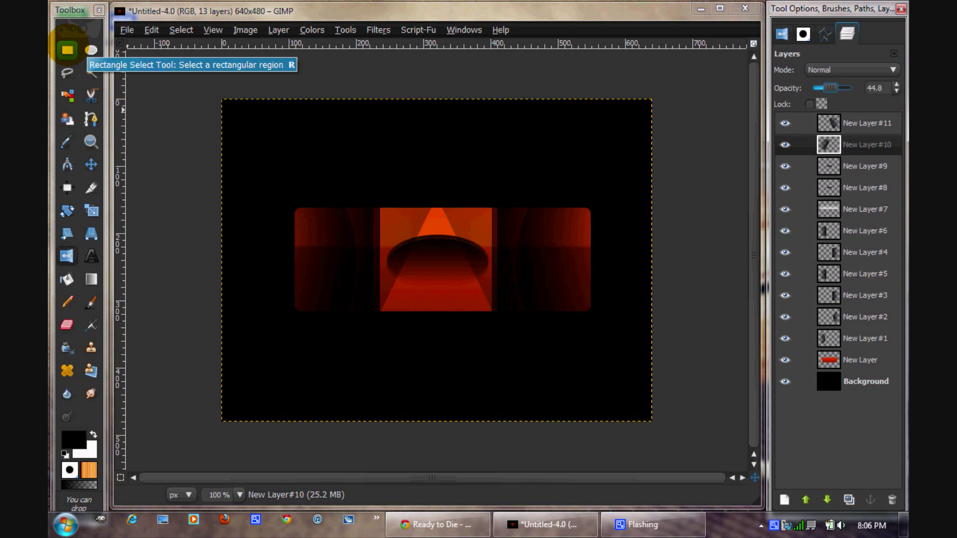
left_click(67, 50)
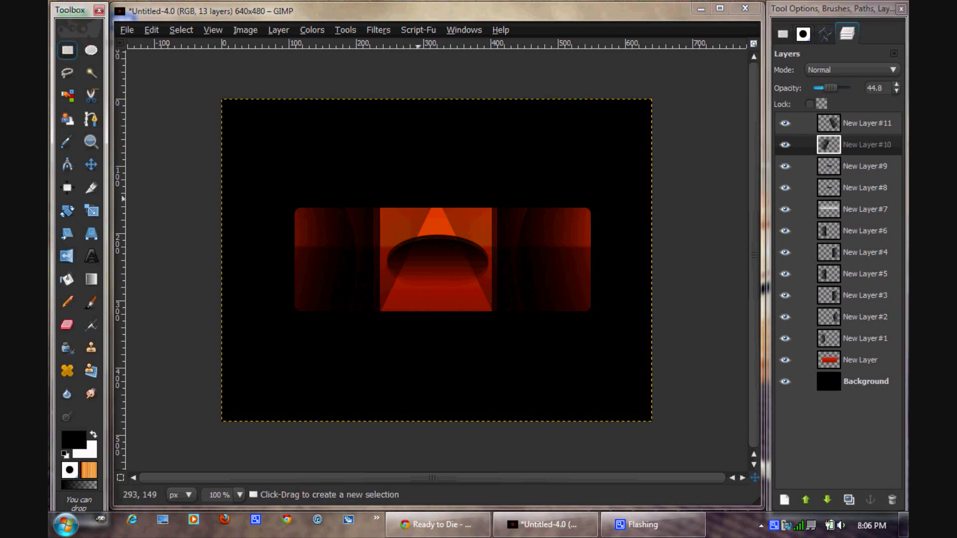
left_click_drag(255, 180, 633, 258)
left_click_drag(484, 226, 479, 223)
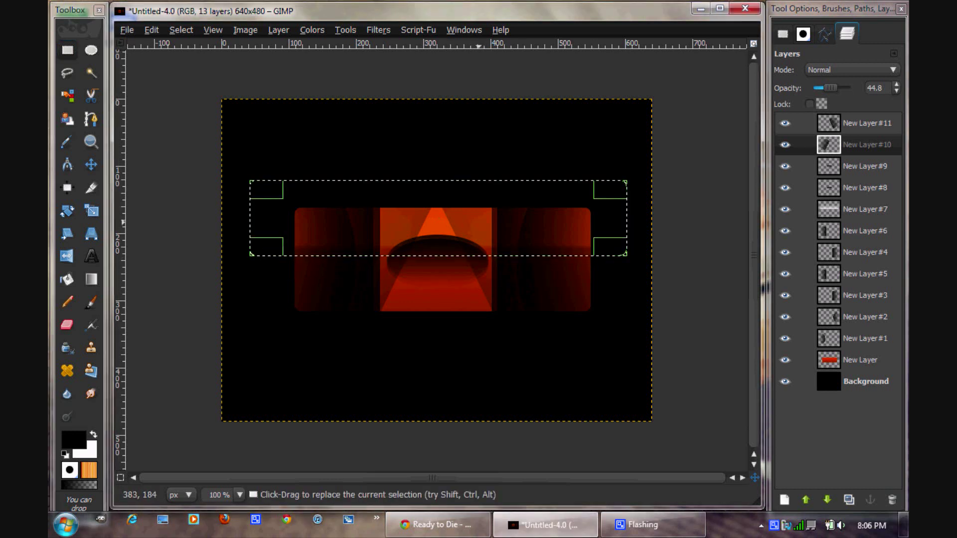
left_click(481, 223)
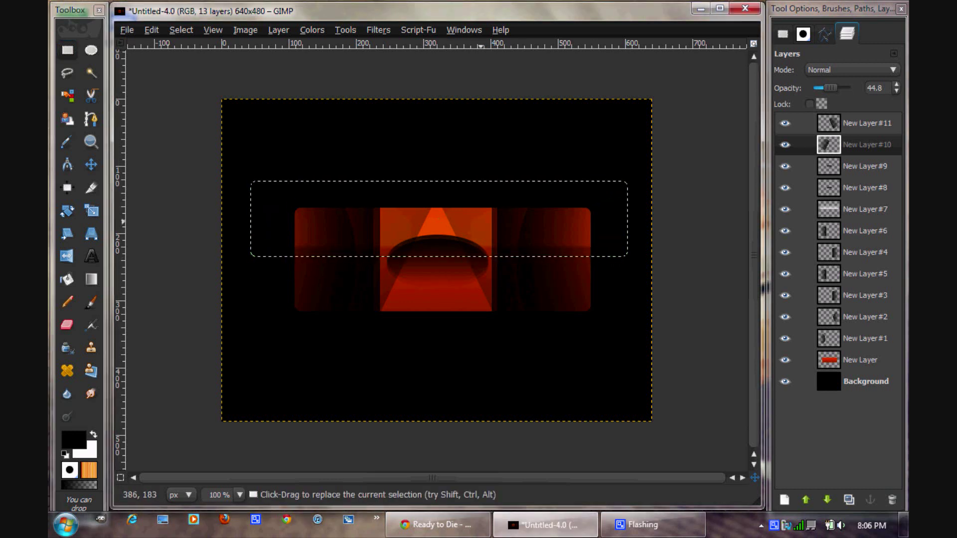
left_click(482, 223)
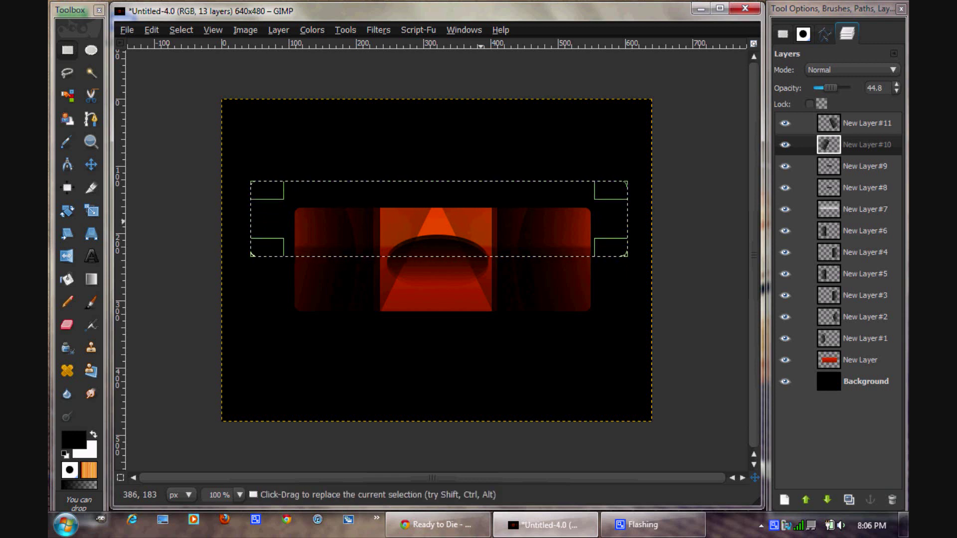
left_click(413, 189)
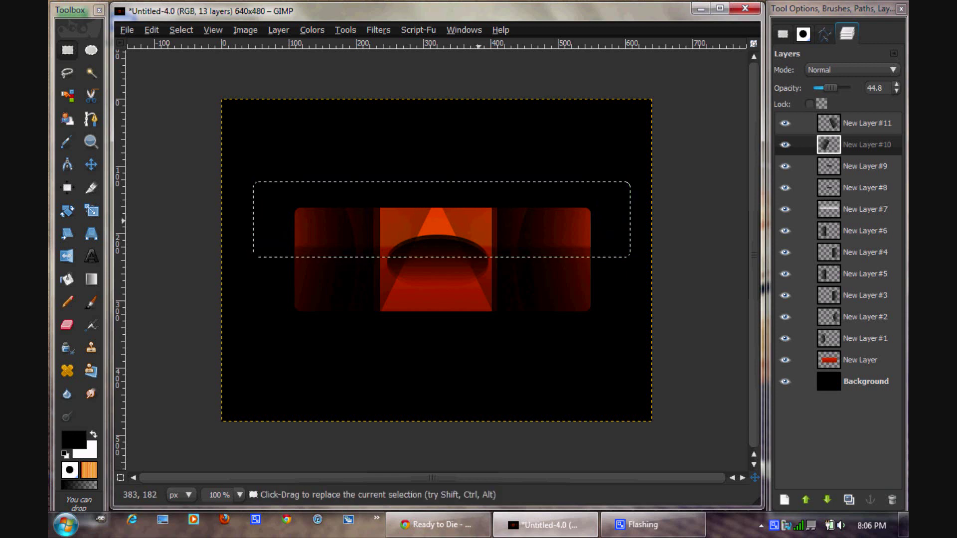
left_click(479, 221)
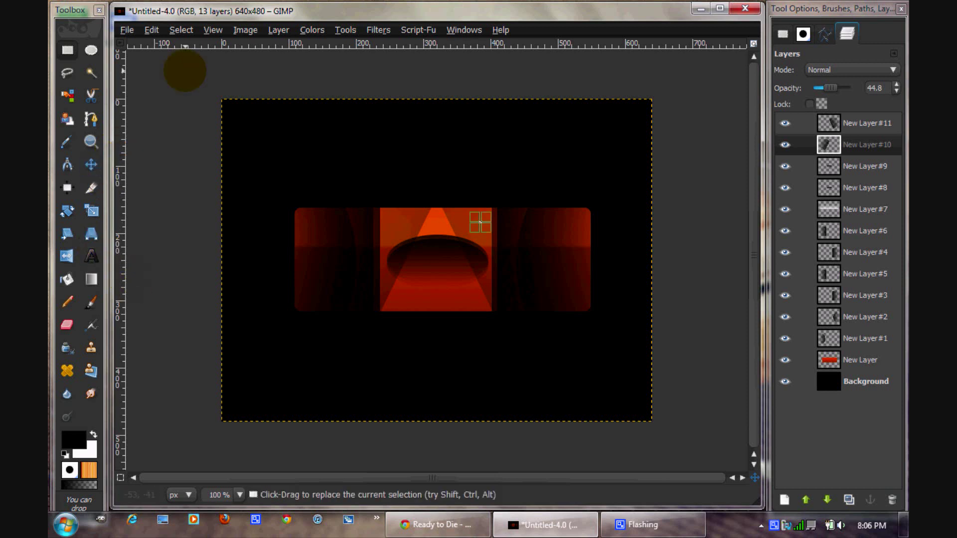
key("ctrl+shift+a")
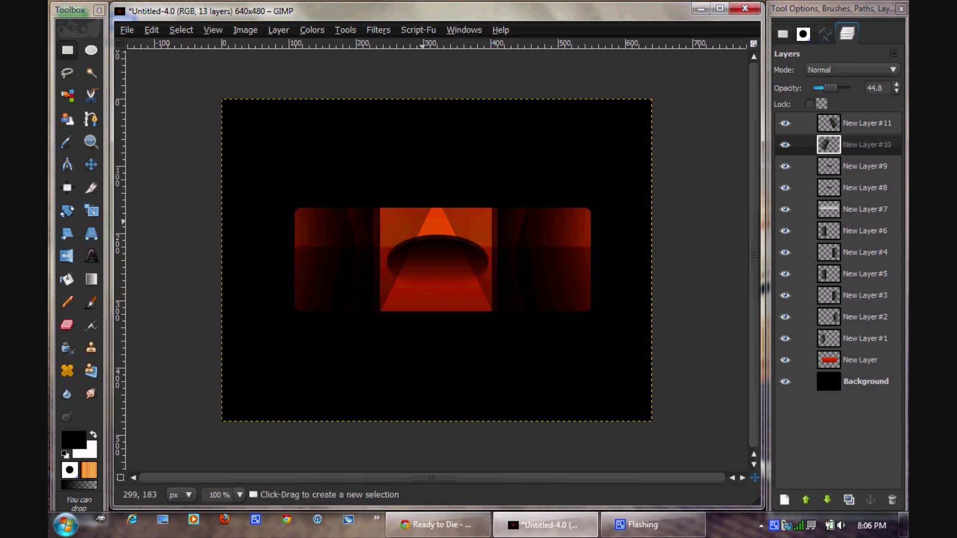
key("ctrl+shift")
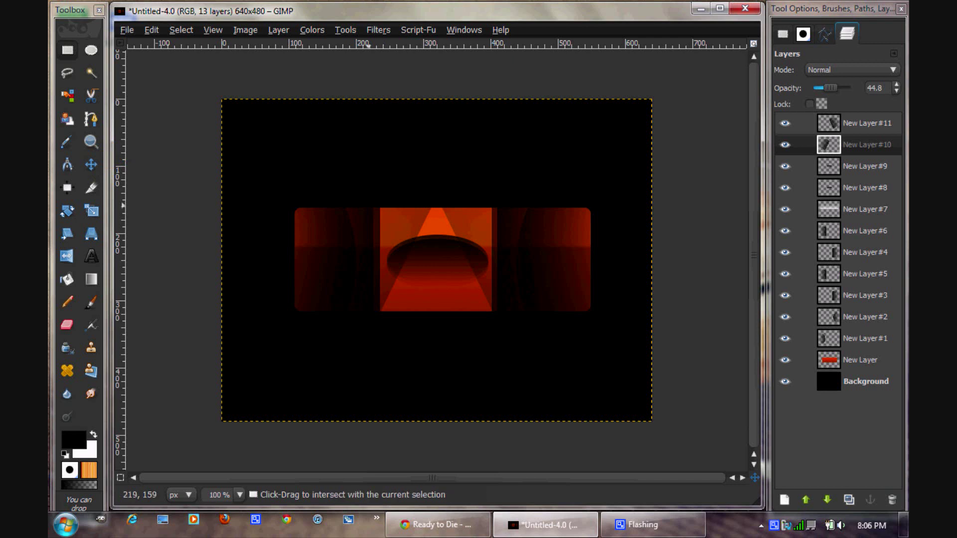
key("ctrl+shift")
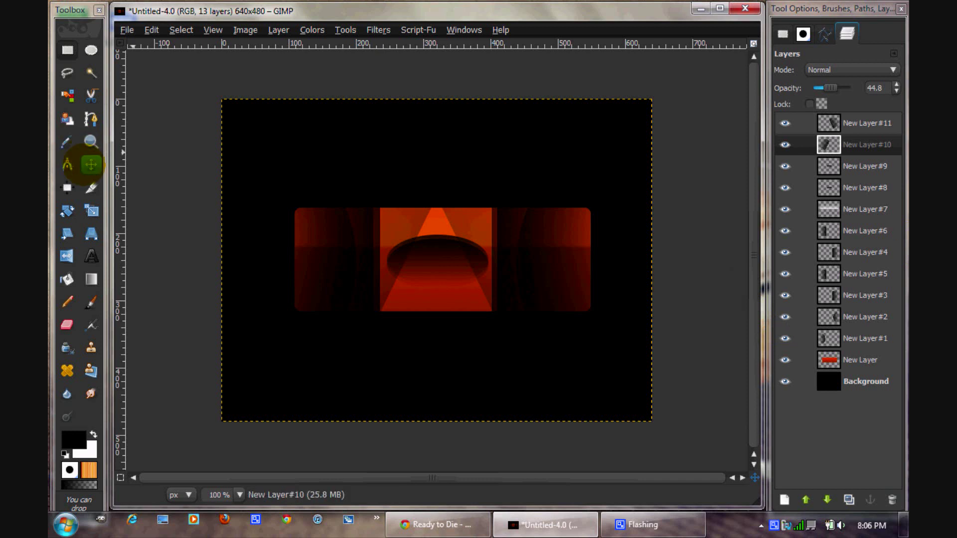
Step: Move New Layer#10 left and New Layer#11 right so their slanted edges cross the rectangle's dark end sections
left_click(91, 164)
left_click_drag(415, 225, 399, 233)
left_click_drag(412, 271, 338, 272)
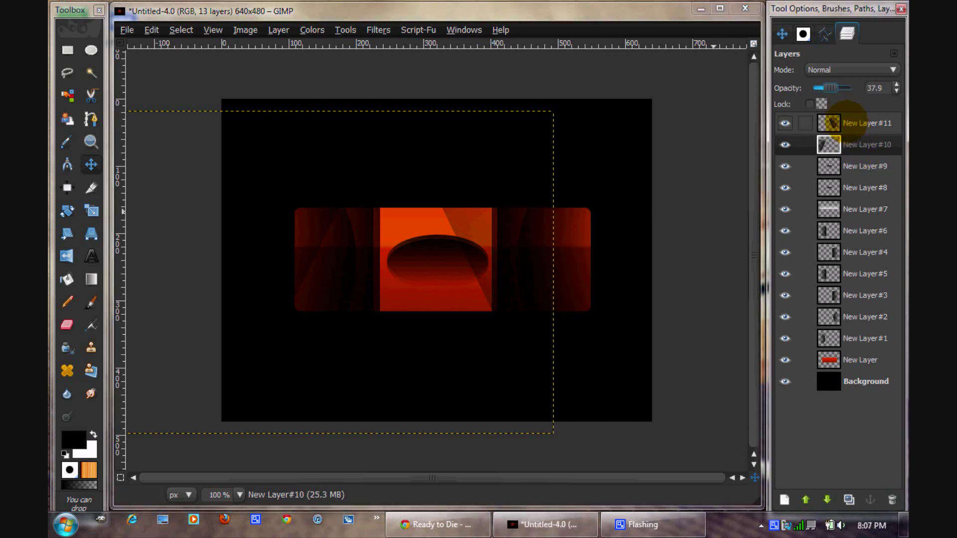
left_click(850, 119)
left_click_drag(467, 259, 547, 269)
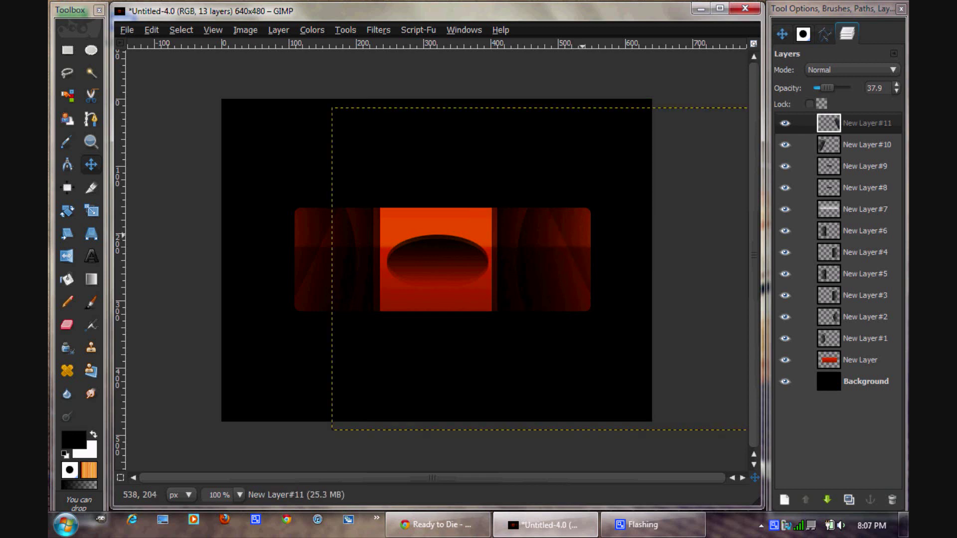
Step: Raise the opacity of New Layer#11 to 74.1 and of New Layer#10 to 70.7
left_click_drag(823, 89, 842, 88)
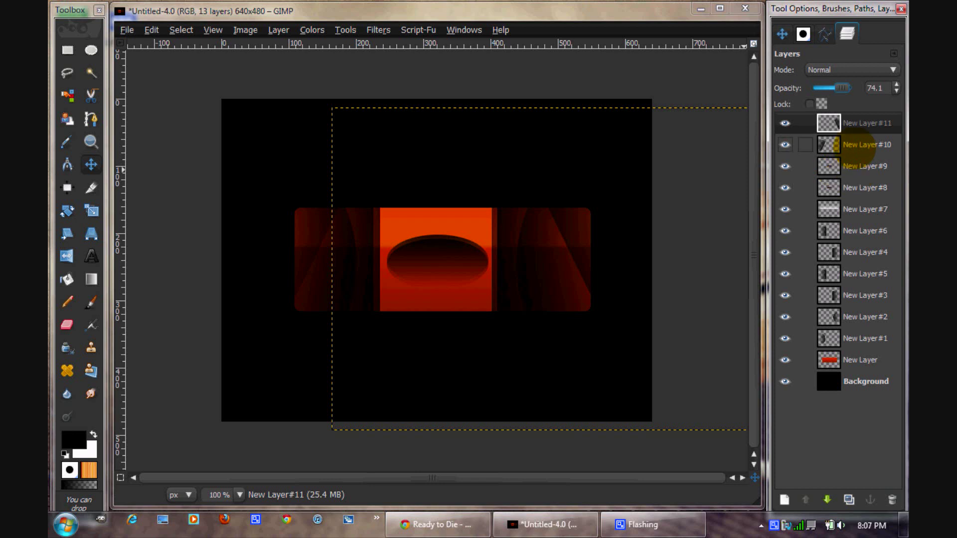
left_click(853, 144)
left_click(857, 123)
left_click(855, 144)
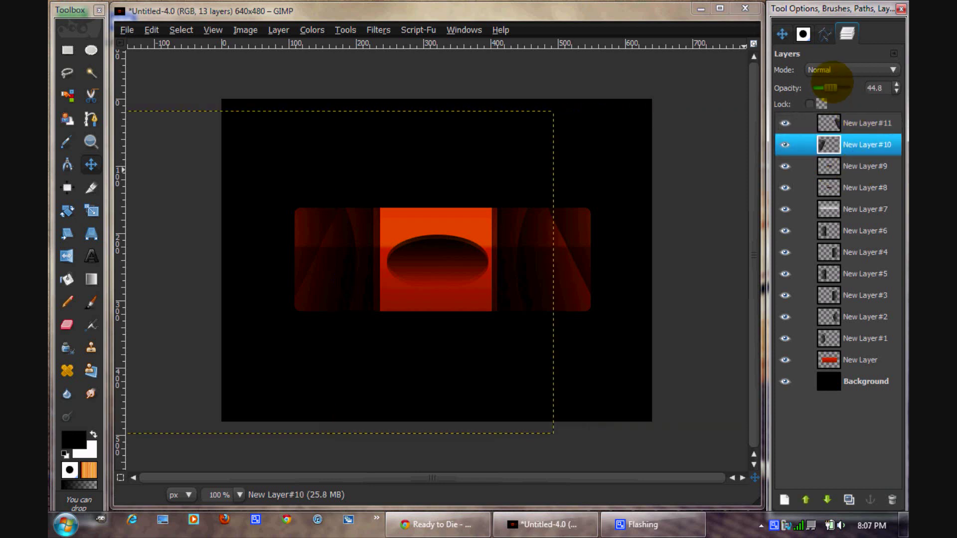
left_click_drag(831, 88, 842, 87)
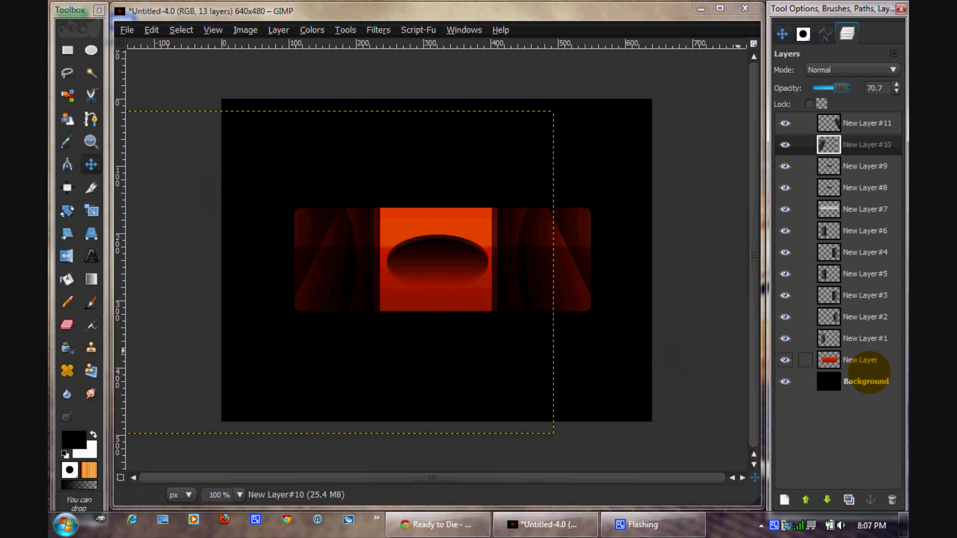
Step: Select the Background layer
left_click(870, 382)
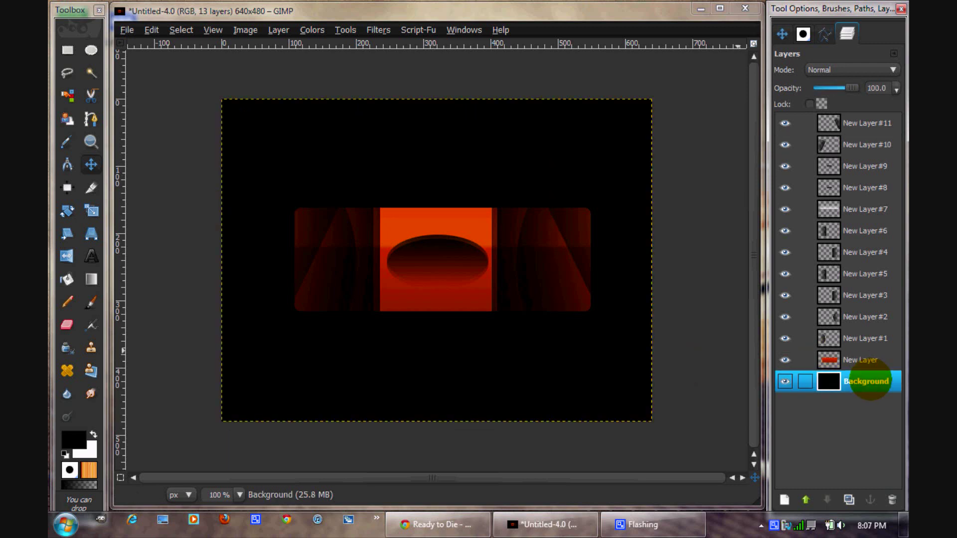